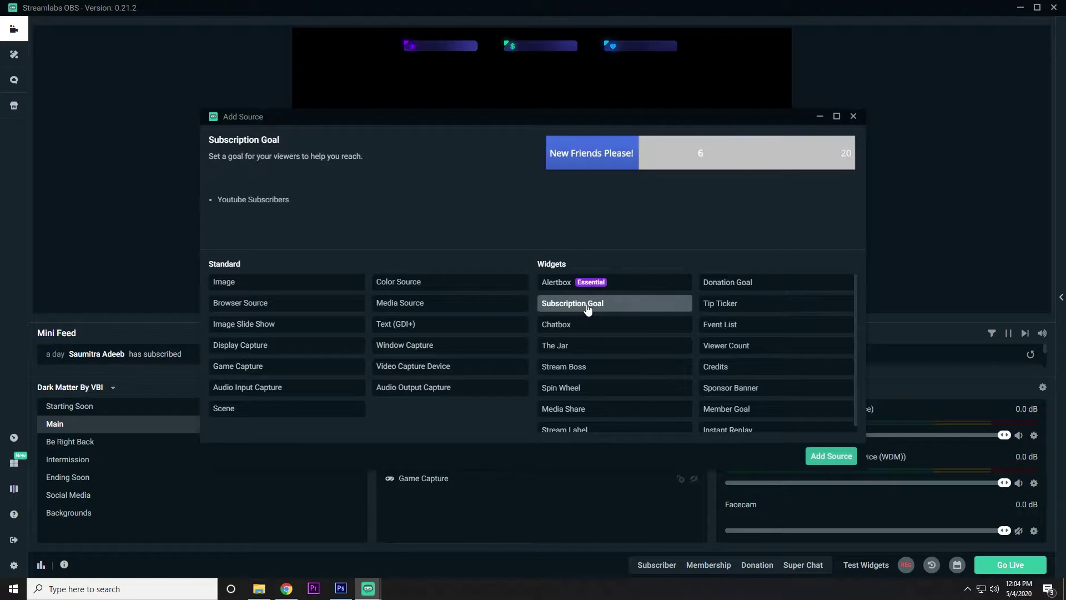
# - Add the Subscription Goal widget to the Main scene with default properties and place it just beneath the webcam frame
pyautogui.click(835, 457)
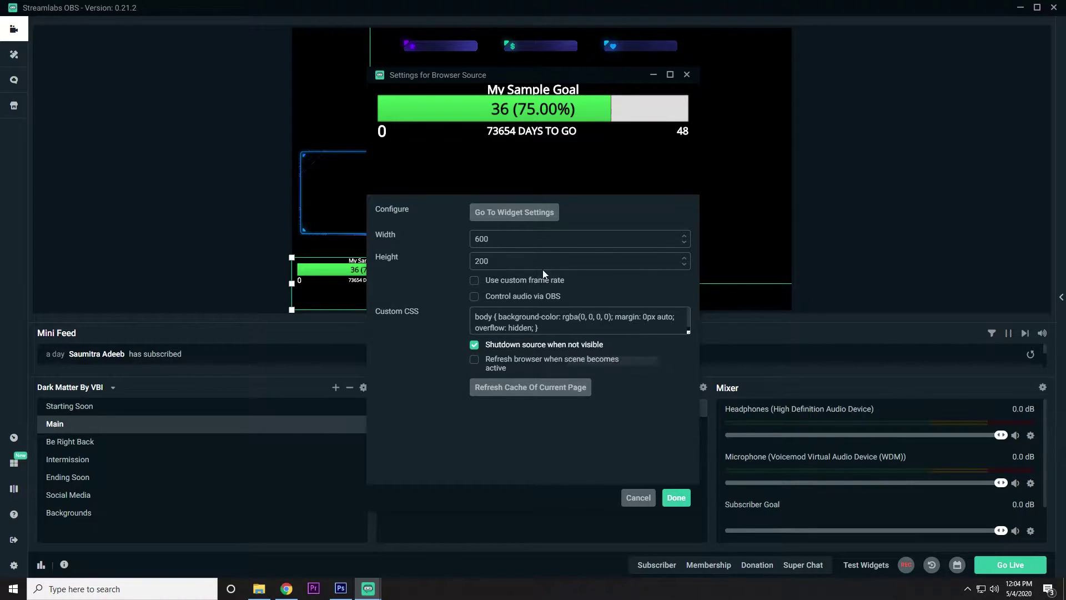
pyautogui.click(681, 503)
pyautogui.moveTo(398, 276); pyautogui.dragTo(405, 253)
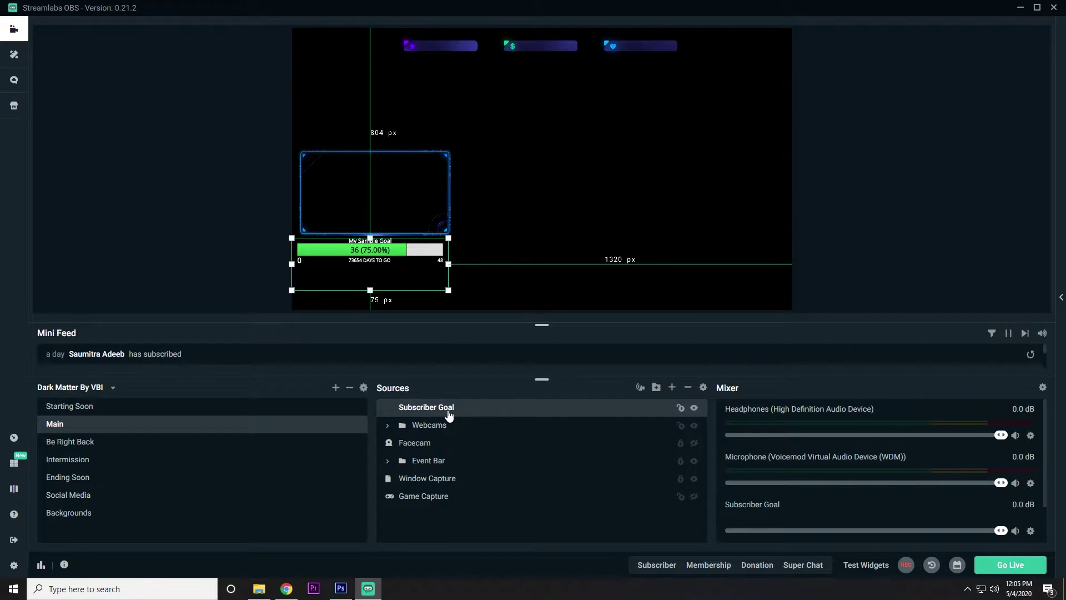
# - Open the Subscriber Goal's widget settings on the Streamlabs dashboard and title the goal "SUBSCRIBER GOAL"
pyautogui.doubleClick(449, 411)
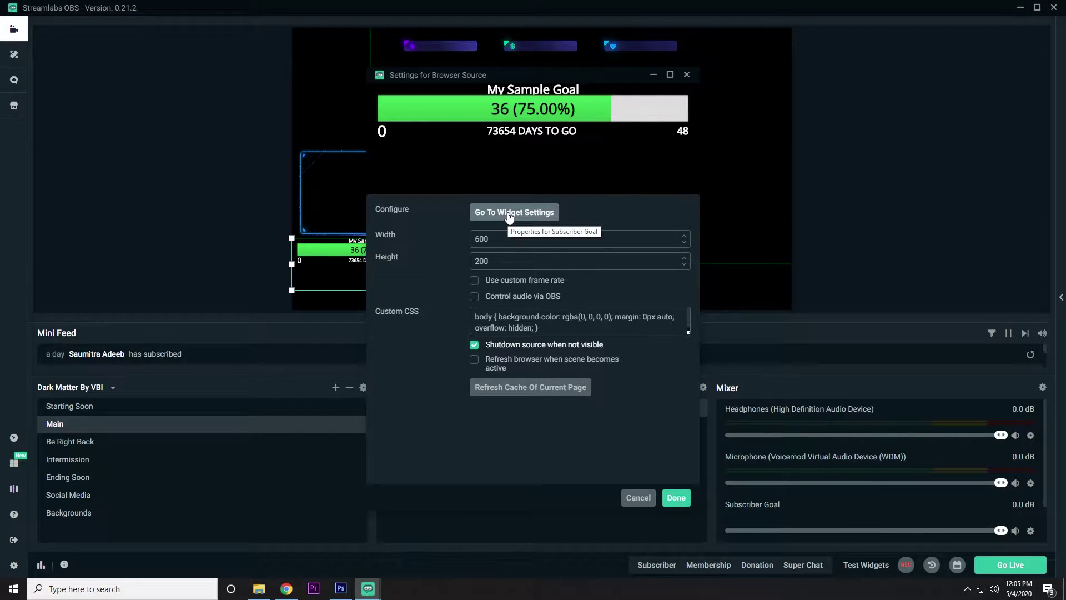
pyautogui.click(509, 213)
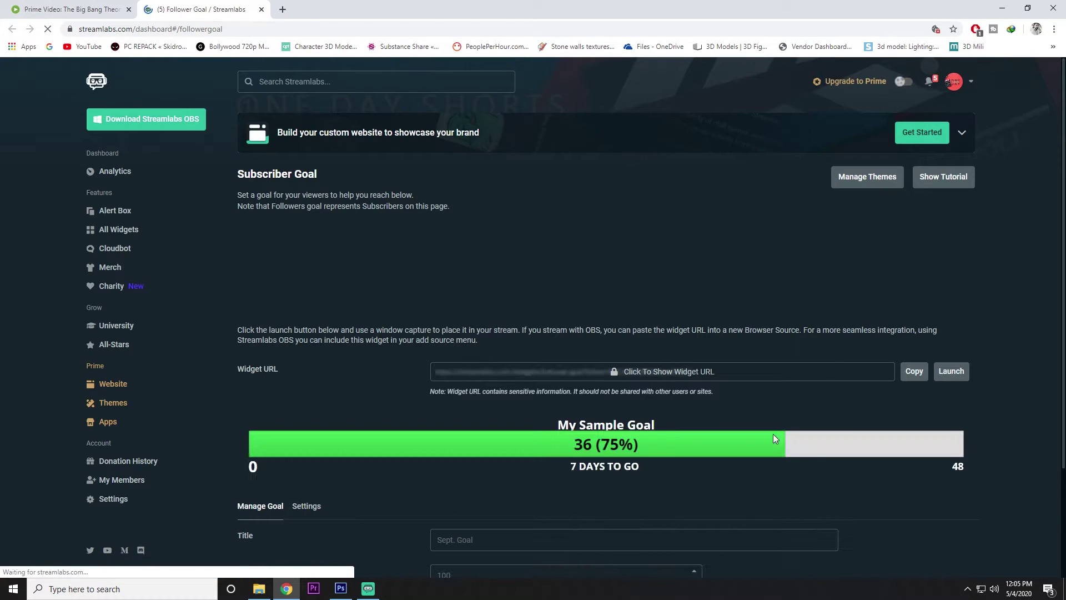
pyautogui.scroll(-3, 544, 429)
pyautogui.click(549, 432)
pyautogui.scroll(-2, 547, 439)
pyautogui.click(520, 401)
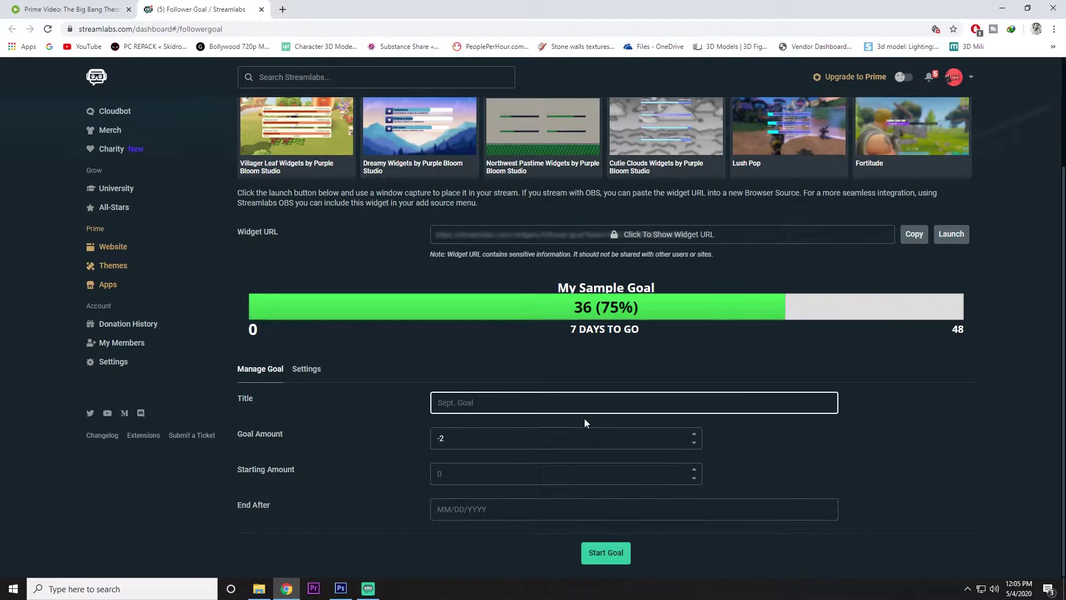
pyautogui.write('SUBSCRIBER GOAL')
pyautogui.press('Tab')
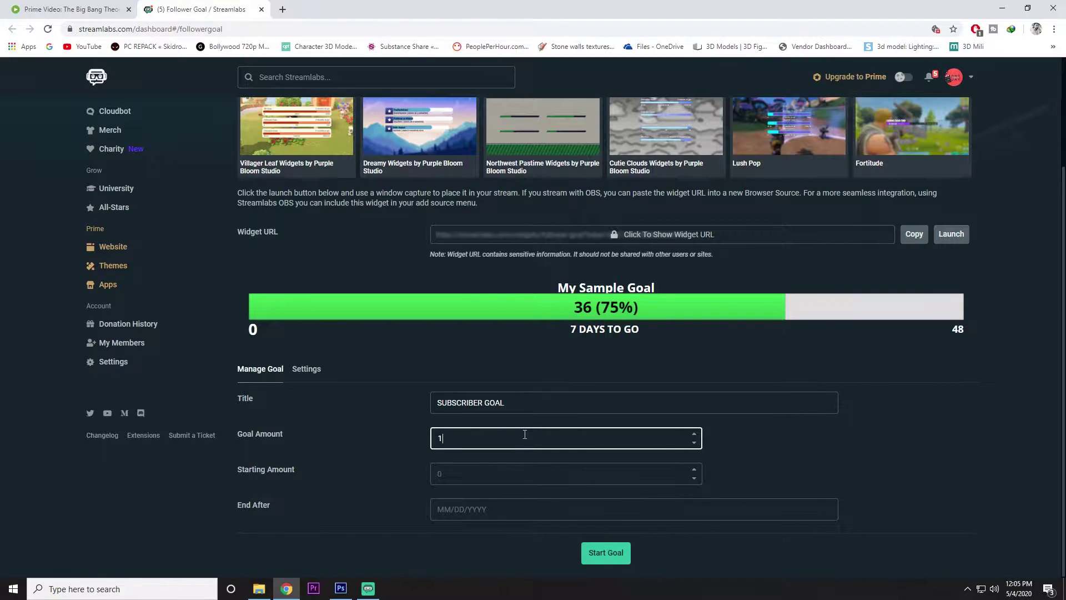
# - Set the goal amount to 100, starting amount to 30 and end date to 05/10/2020, and start the goal
pyautogui.press('Tab')
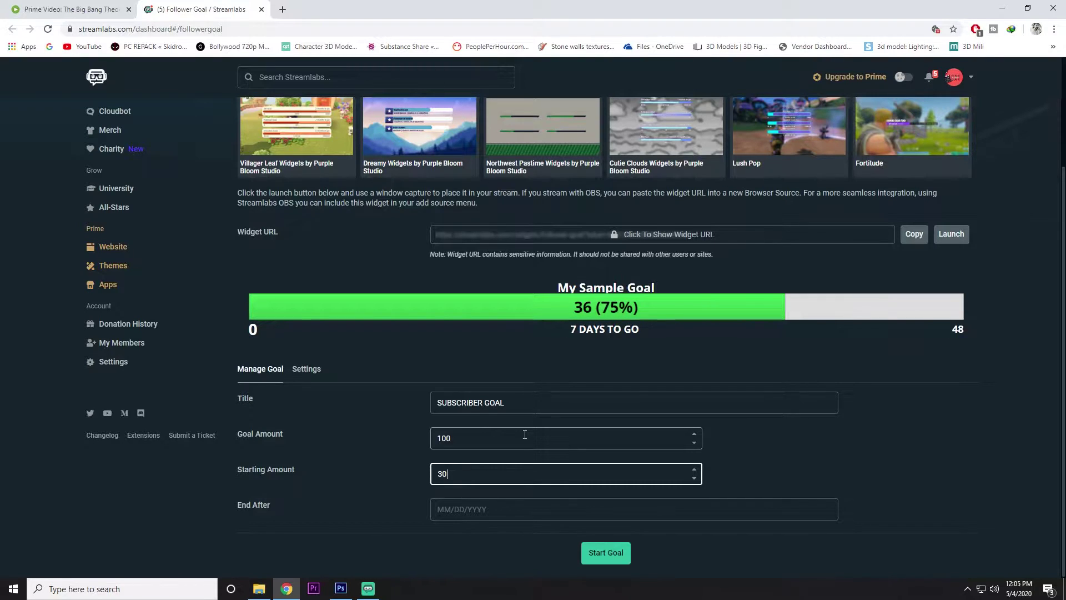
pyautogui.click(506, 513)
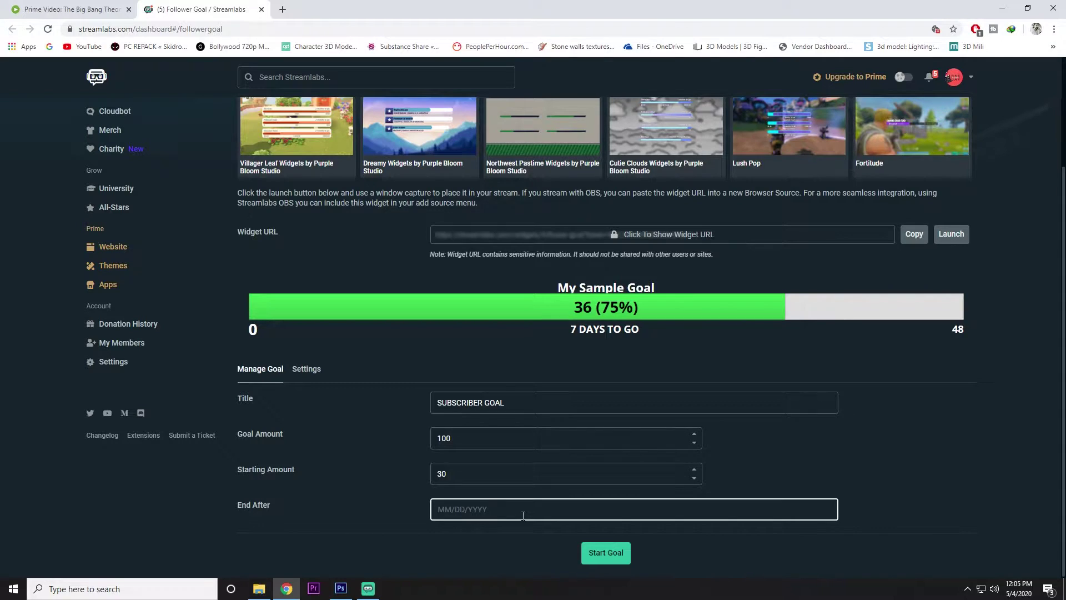
pyautogui.write('05/10/2020')
pyautogui.moveTo(523, 516); pyautogui.dragTo(296, 511)
pyautogui.click(608, 561)
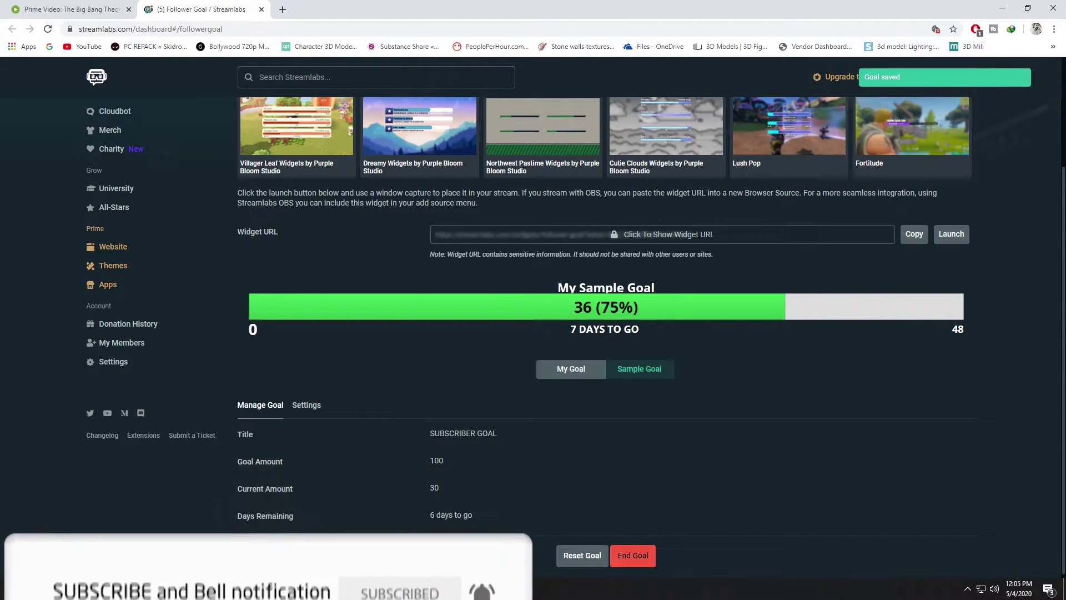
# - Switch back to Streamlabs OBS, align the goal widget beneath the webcam frame and trigger a test subscriber event
pyautogui.hotkey('alt', 'Tab')
pyautogui.moveTo(408, 268); pyautogui.dragTo(422, 251)
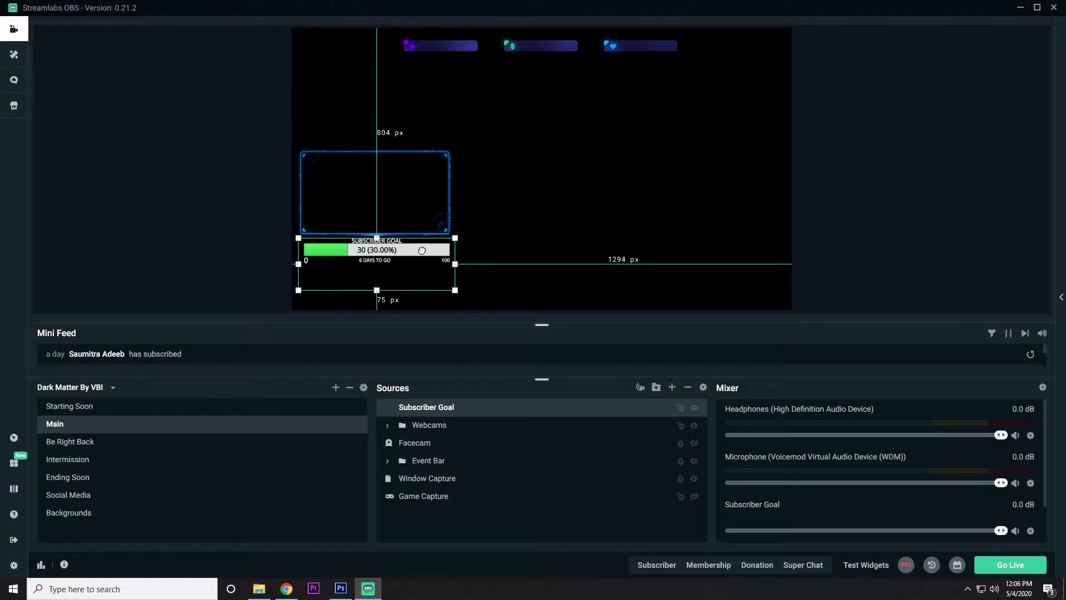
pyautogui.click(647, 564)
pyautogui.moveTo(362, 251); pyautogui.dragTo(362, 251)
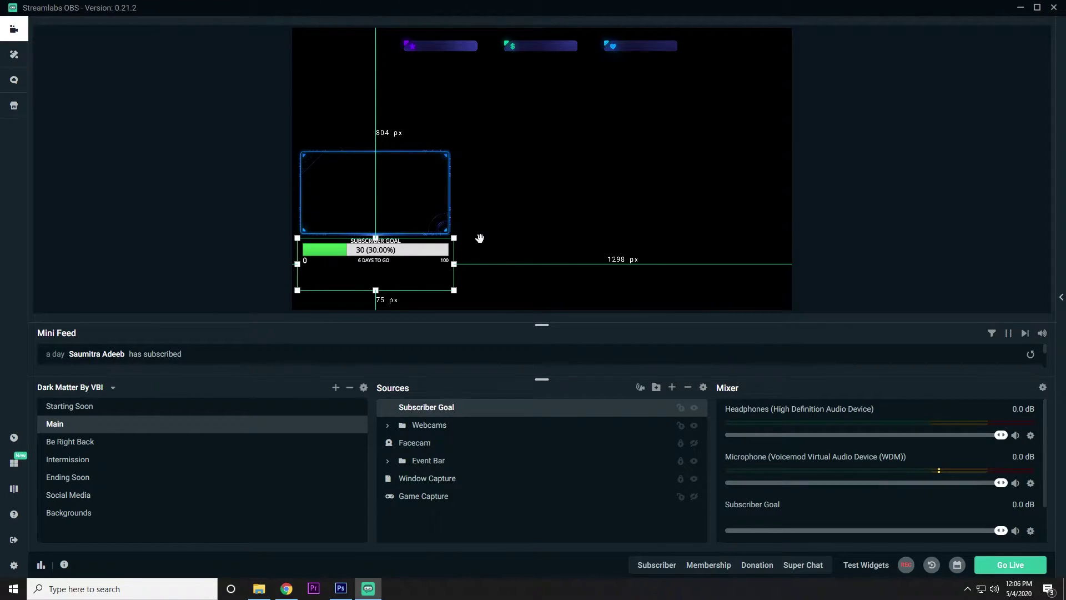
# - End the running goal in the widget settings and fill in "Subs Goal For June" with amount 100, start 30, end date 05/10/2020
pyautogui.doubleClick(423, 407)
pyautogui.click(490, 217)
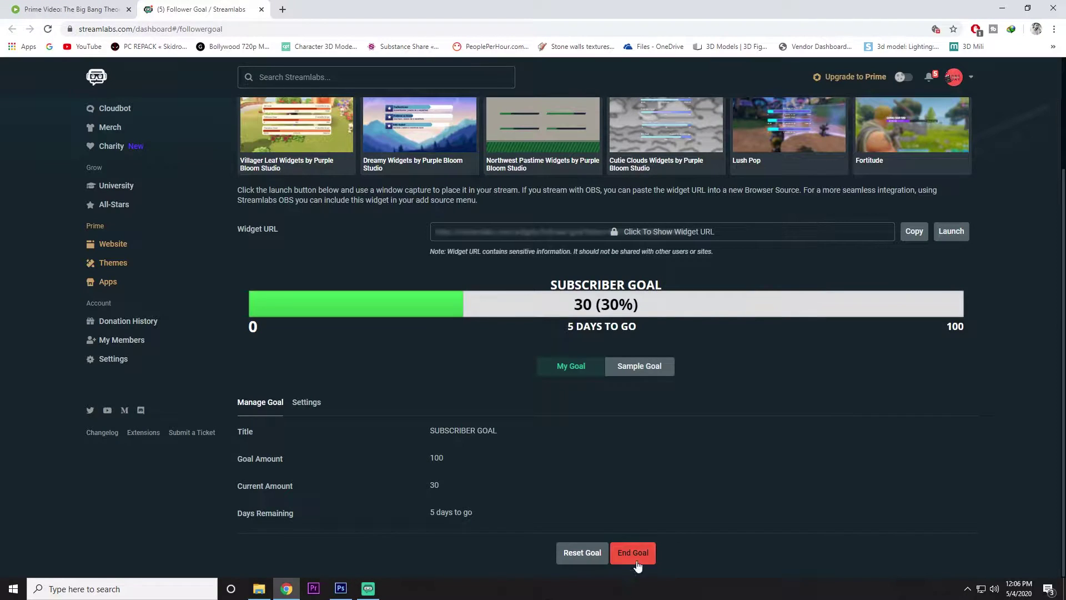
pyautogui.click(633, 553)
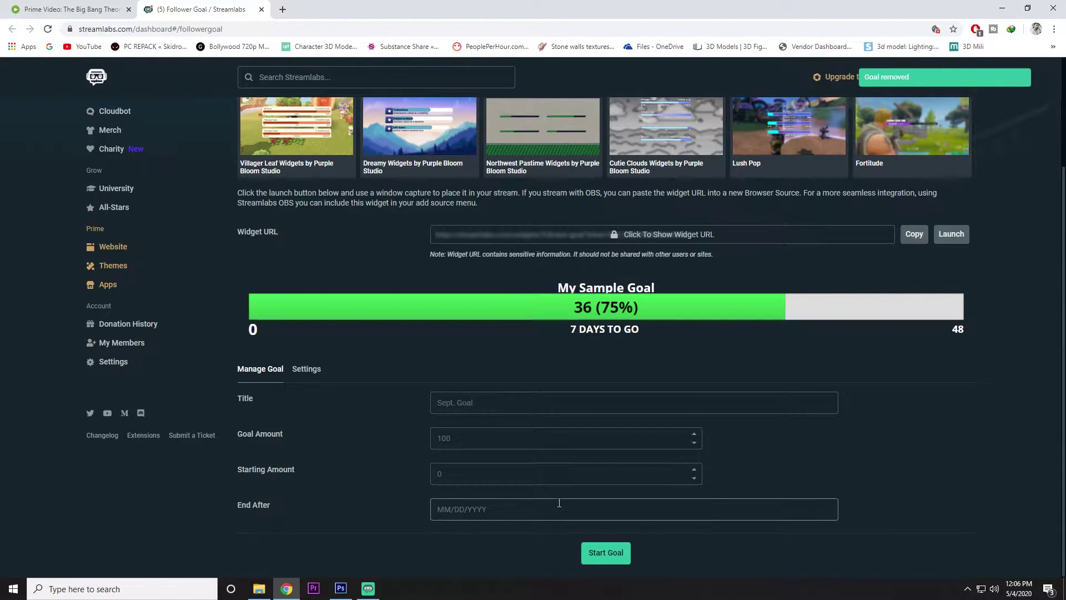
pyautogui.click(466, 401)
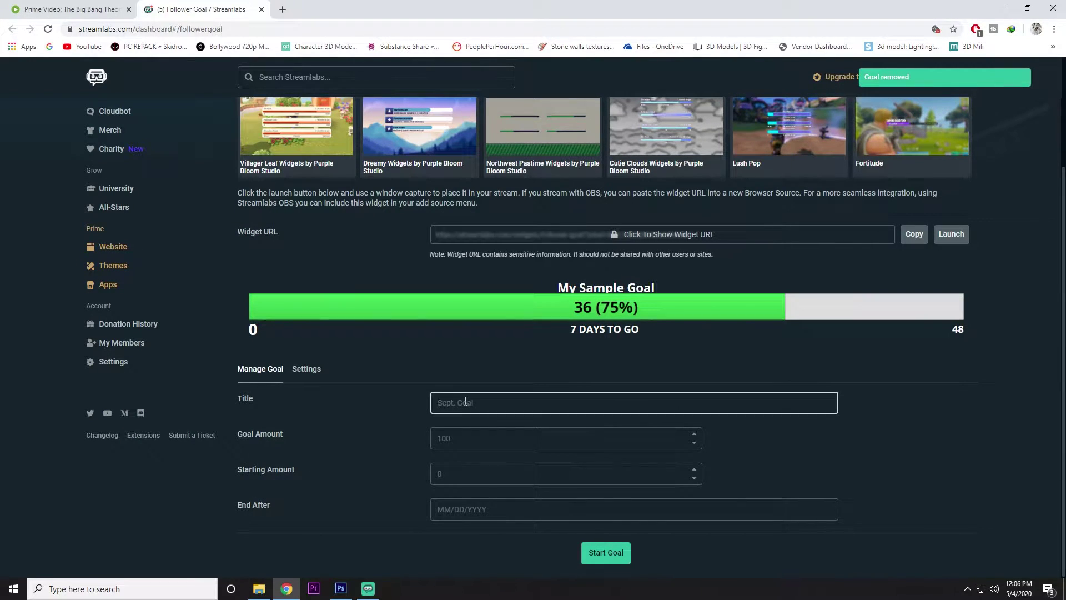
pyautogui.write('Subs Goal For June')
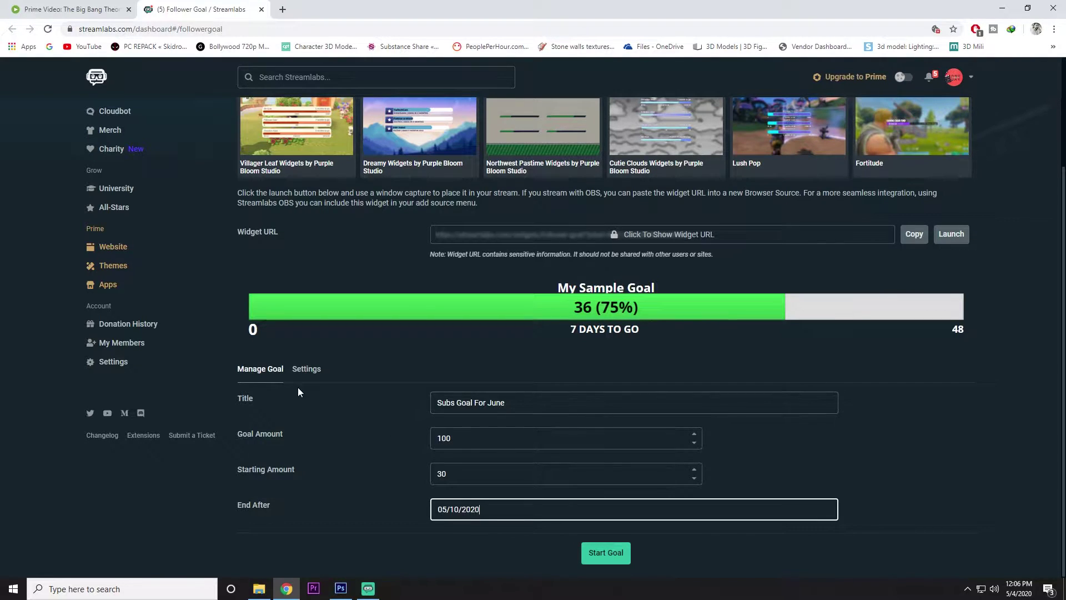
# - Open the goal's appearance settings, try the Condensed layout and set the layout to Standard
pyautogui.click(309, 374)
pyautogui.scroll(-3, 555, 333)
pyautogui.click(486, 224)
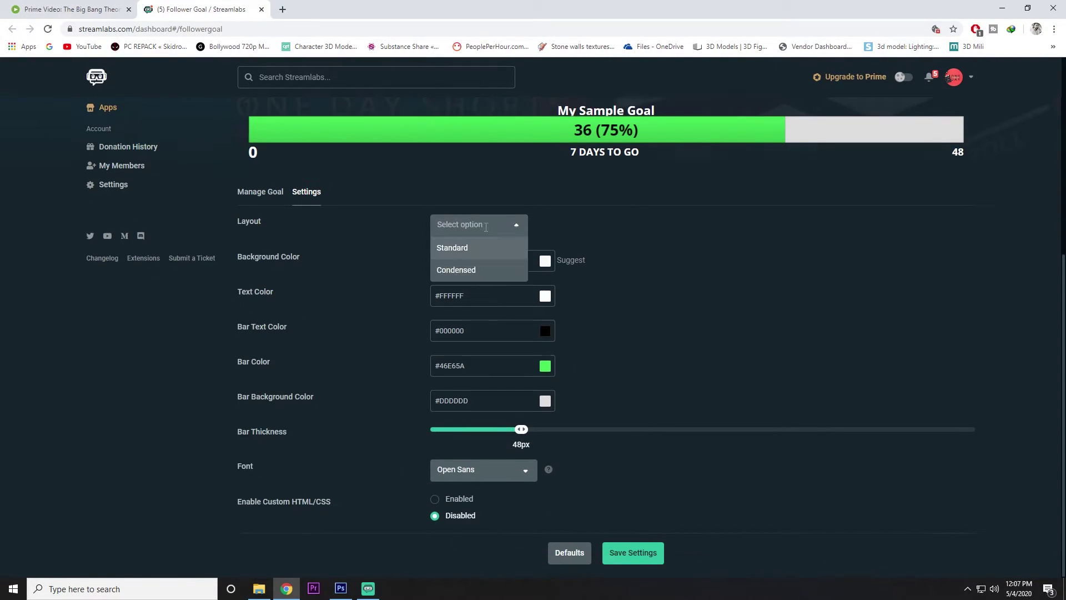
pyautogui.click(491, 271)
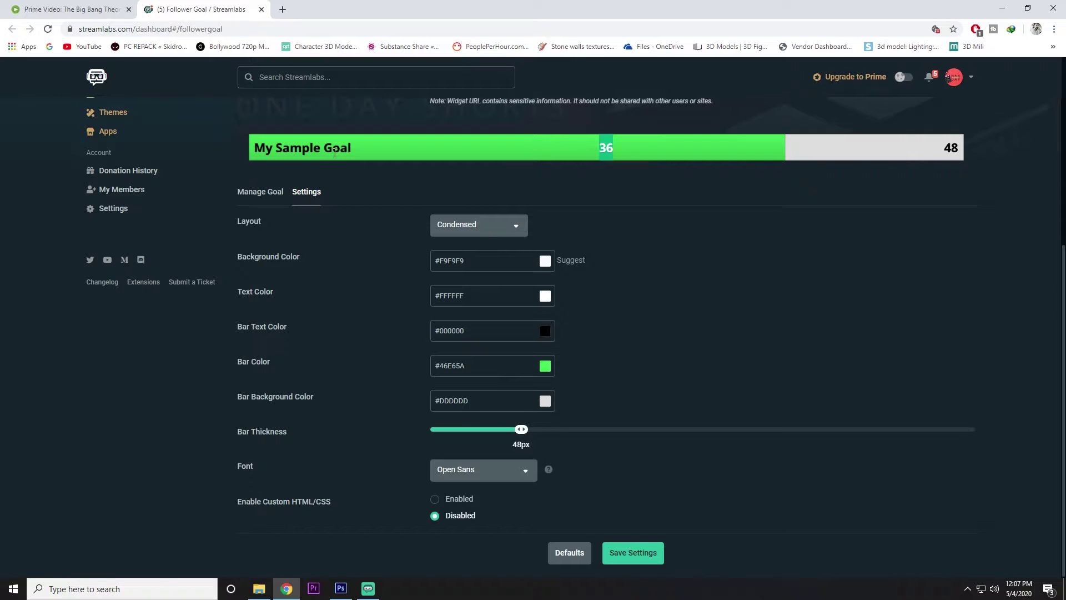
pyautogui.click(481, 222)
pyautogui.click(481, 247)
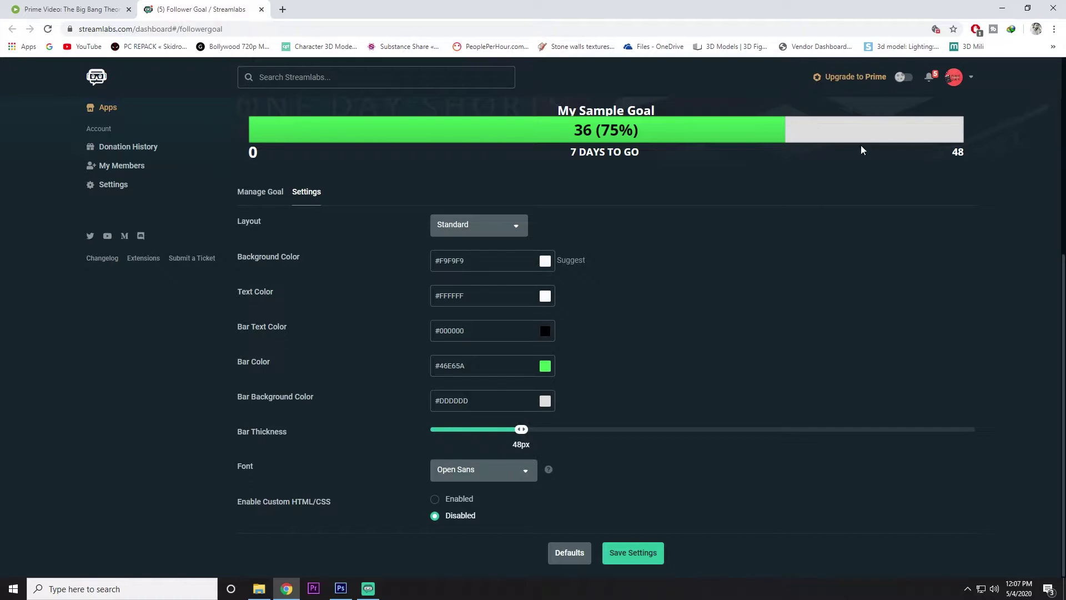
# - Set the goal widget's Background Color to red, #FF0000
pyautogui.click(543, 261)
pyautogui.click(553, 270)
pyautogui.click(567, 252)
# - Try other Text Color shades such as #48667D and return the Text Color to #FFFFFF
pyautogui.click(545, 299)
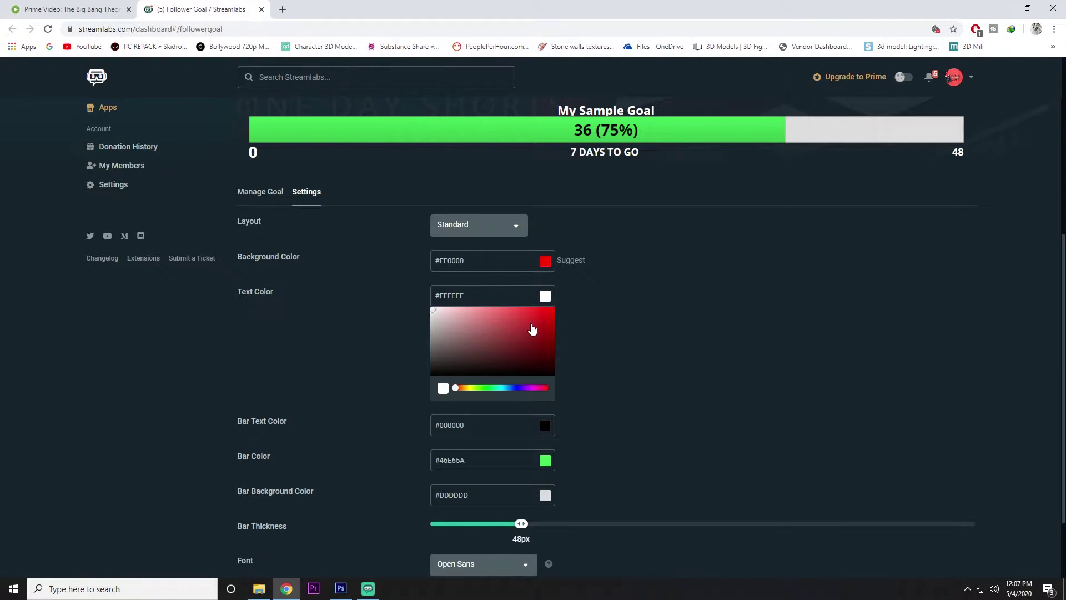
pyautogui.click(554, 309)
pyautogui.moveTo(522, 348)
pyautogui.mouseDown()
pyautogui.moveTo(550, 338)
pyautogui.moveTo(519, 317)
pyautogui.moveTo(539, 317)
pyautogui.moveTo(528, 310)
pyautogui.moveTo(500, 352)
pyautogui.moveTo(544, 345)
pyautogui.moveTo(562, 302)
pyautogui.moveTo(395, 314)
pyautogui.moveTo(569, 315)
pyautogui.moveTo(486, 345)
pyautogui.mouseUp()
pyautogui.moveTo(464, 388)
pyautogui.mouseDown()
pyautogui.moveTo(535, 387)
pyautogui.moveTo(507, 388)
pyautogui.mouseUp()
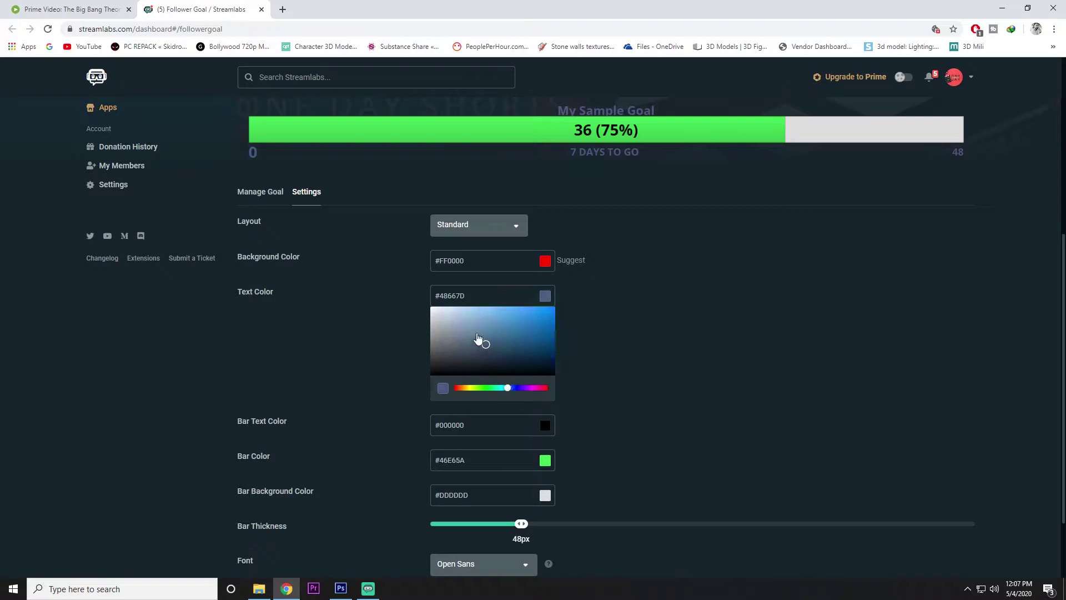
pyautogui.moveTo(478, 342); pyautogui.dragTo(330, 257)
pyautogui.click(729, 340)
# - Set the Bar Text Color to white, #FFFFFF
pyautogui.click(545, 332)
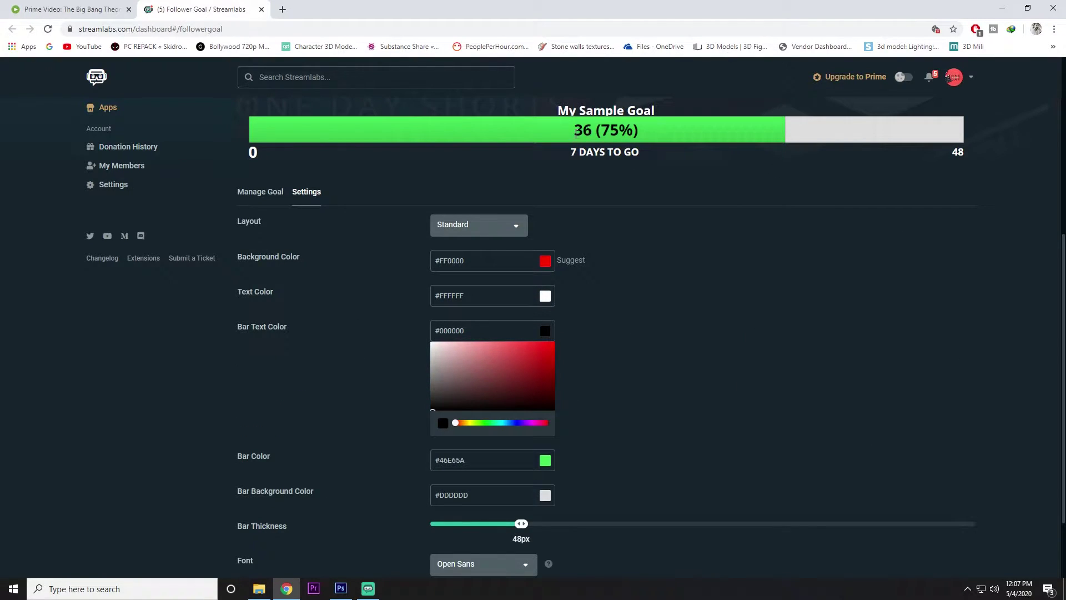
pyautogui.moveTo(523, 366)
pyautogui.mouseDown()
pyautogui.moveTo(558, 341)
pyautogui.moveTo(414, 348)
pyautogui.mouseUp()
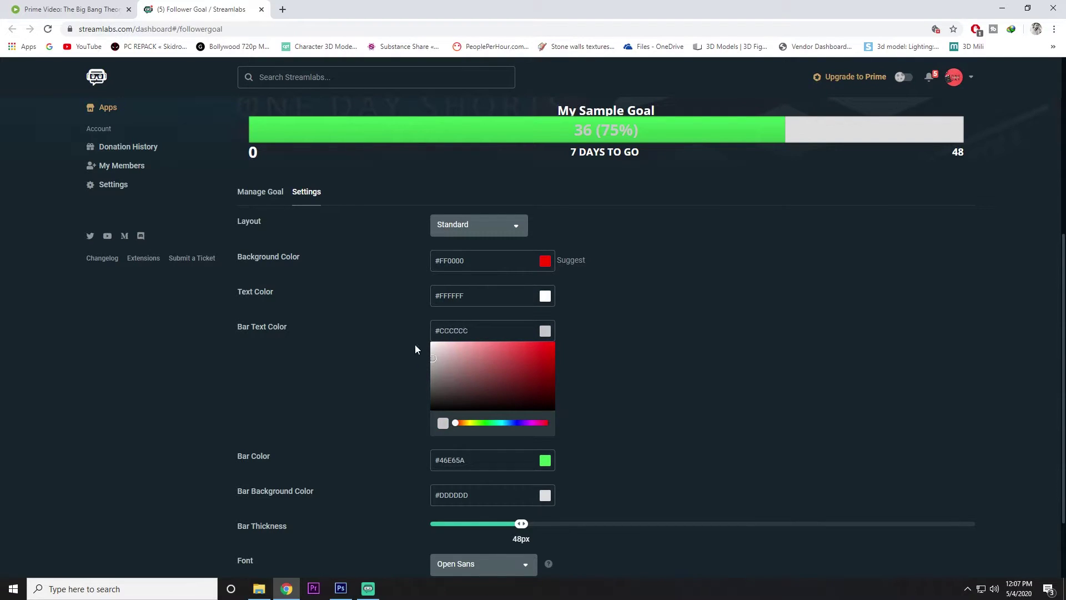
pyautogui.click(405, 309)
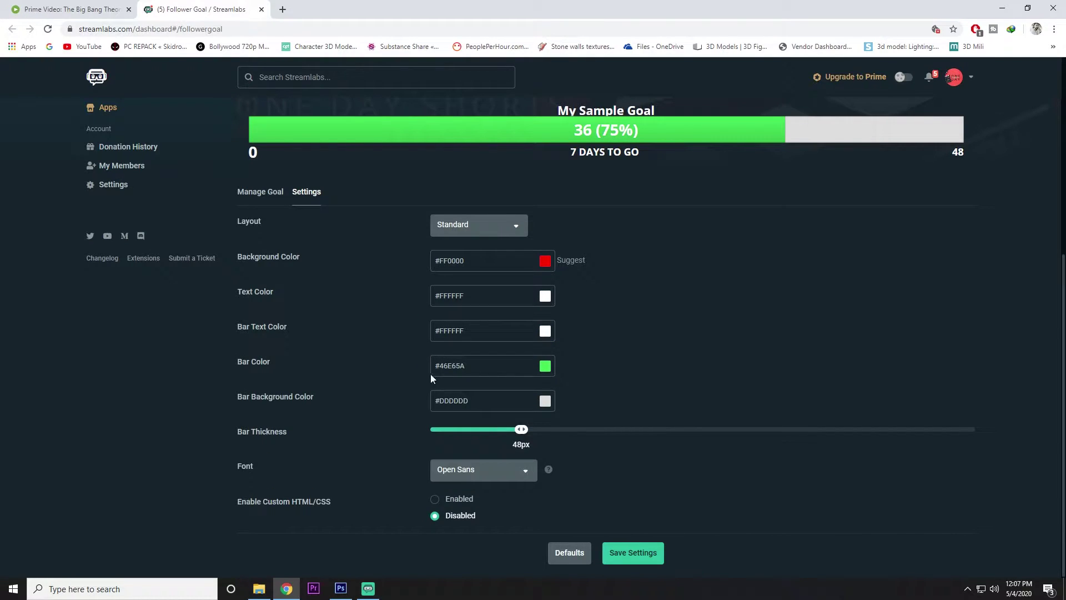
# - Set the Bar Color to blue #4666E6 and the Bar Background Color to #FFFFFF
pyautogui.click(545, 367)
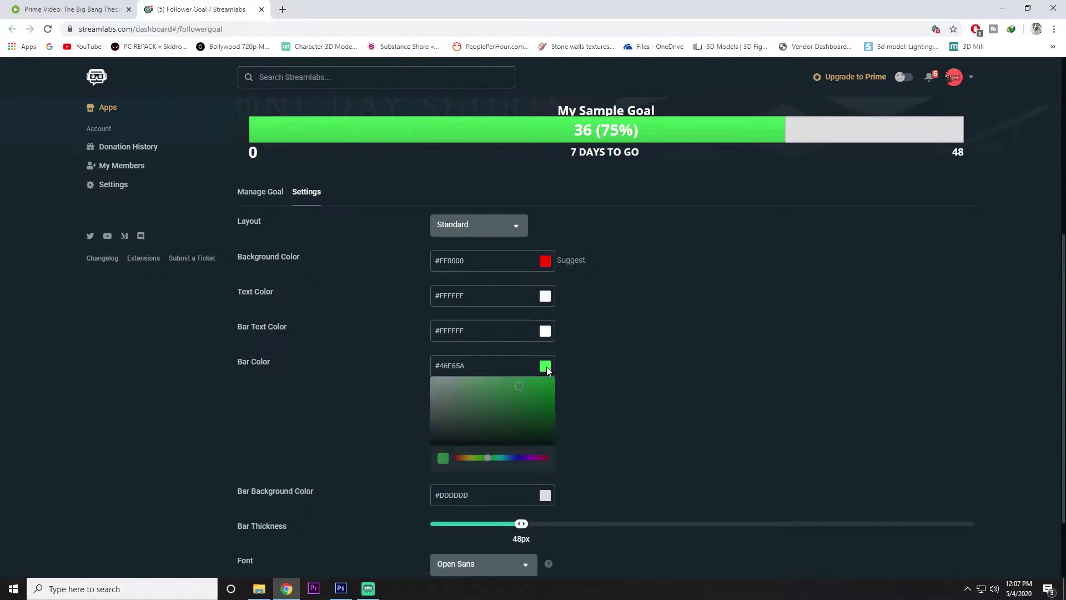
pyautogui.moveTo(487, 459); pyautogui.dragTo(515, 460)
pyautogui.click(251, 404)
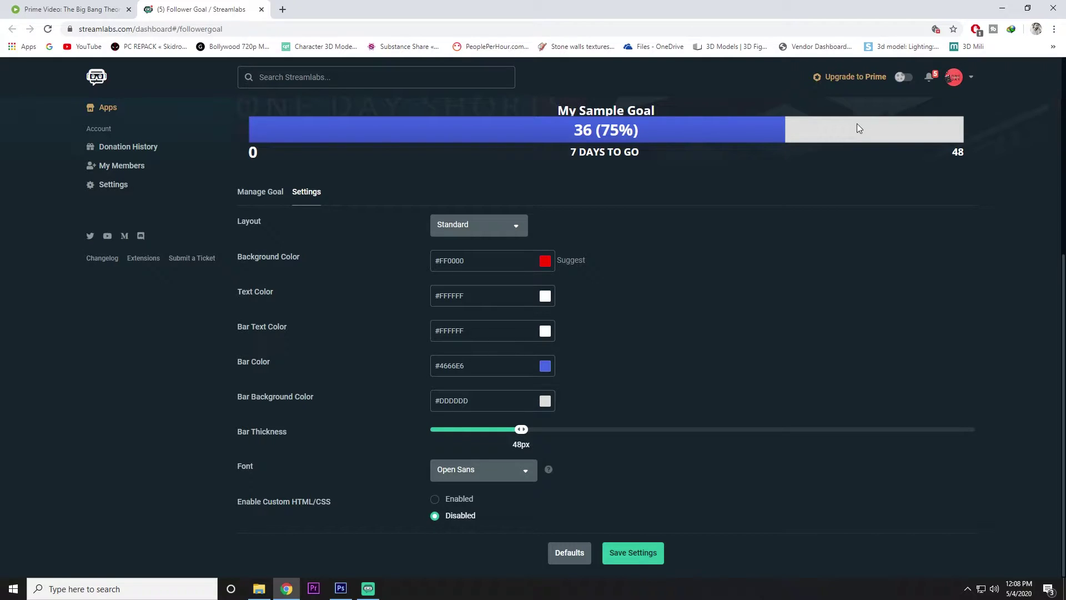
pyautogui.click(462, 414)
pyautogui.moveTo(429, 450); pyautogui.dragTo(419, 385)
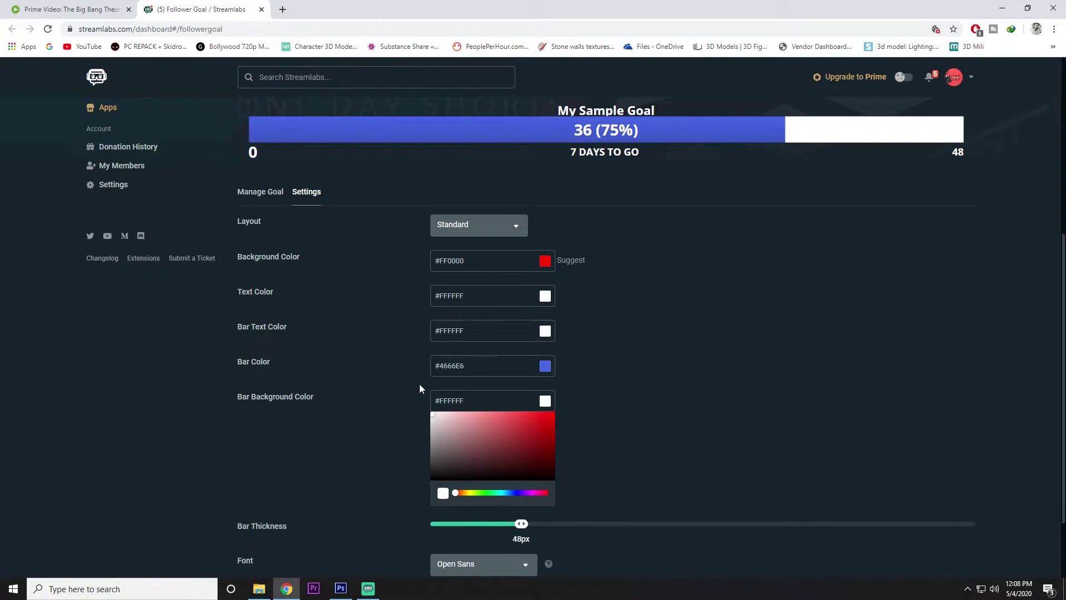
pyautogui.click(419, 384)
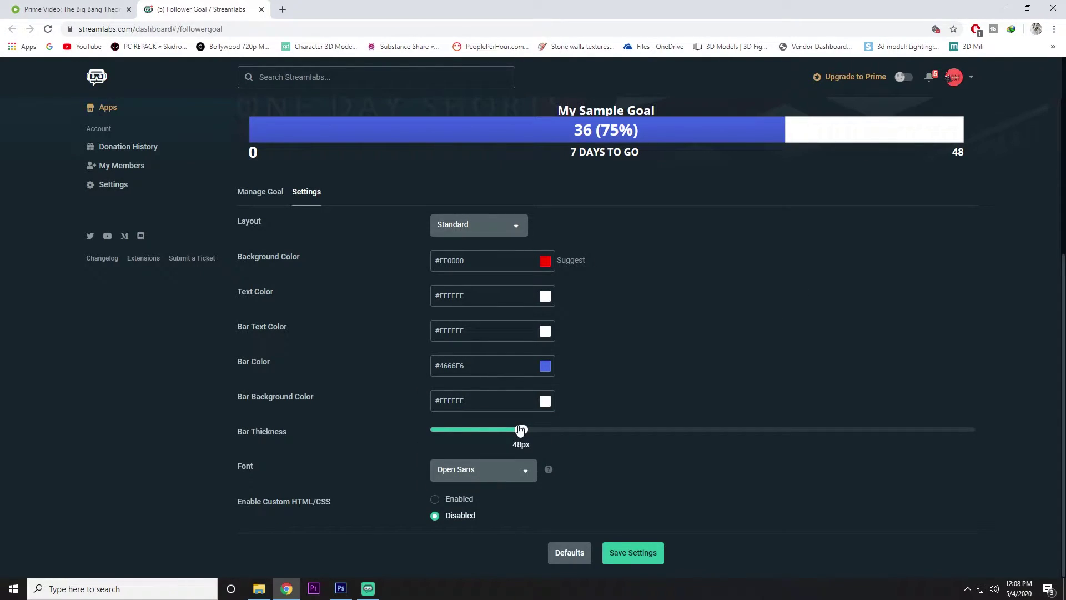
# - Increase the Bar Thickness to 60px, keep the Open Sans font and save the widget settings
pyautogui.moveTo(520, 431); pyautogui.dragTo(597, 416)
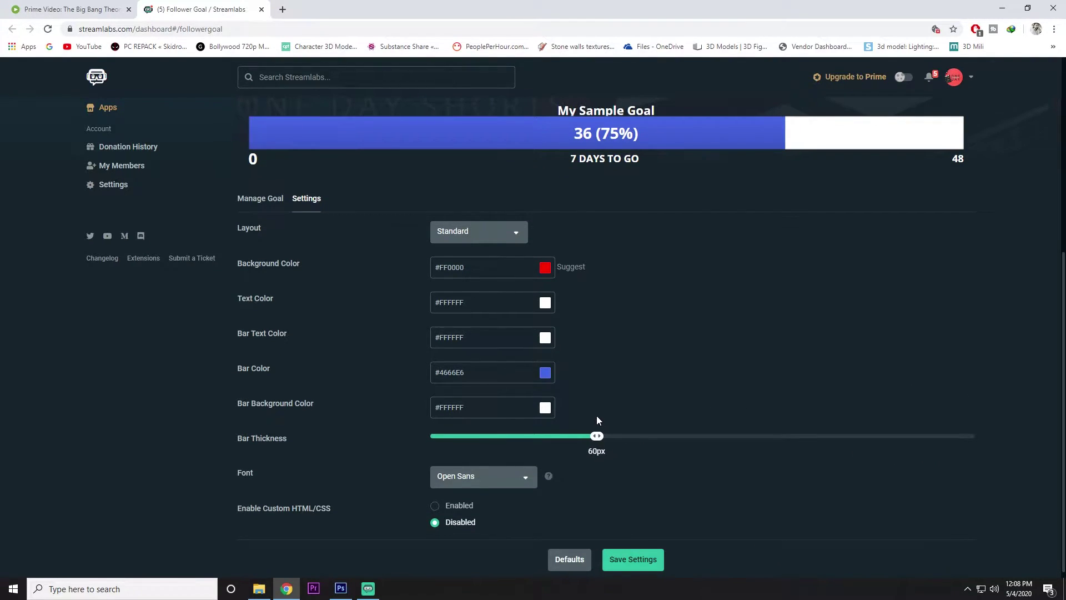
pyautogui.click(460, 473)
pyautogui.scroll(-5, 470, 447)
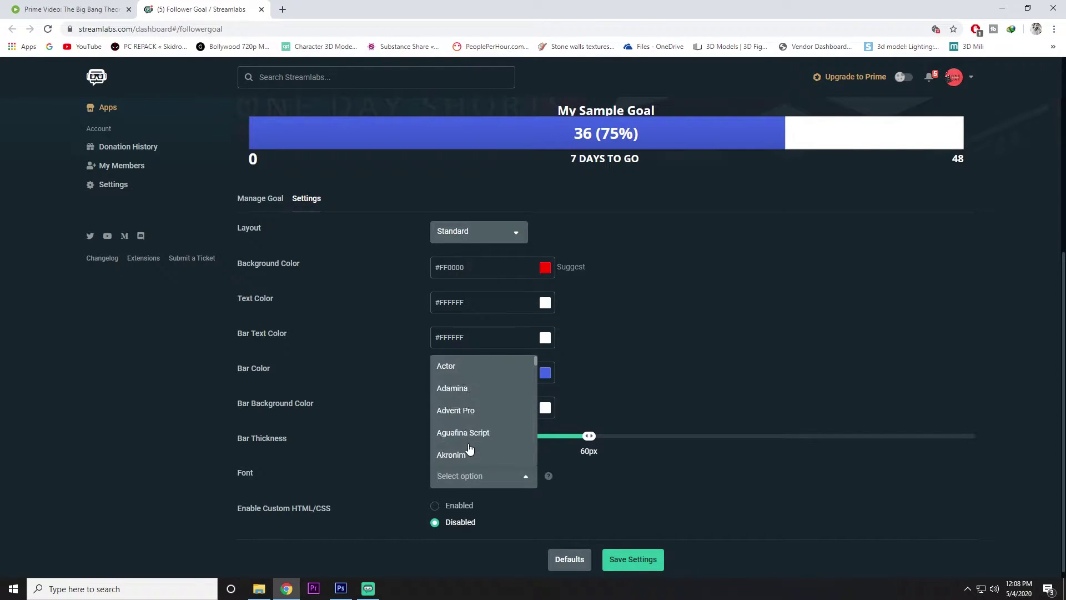
pyautogui.click(634, 472)
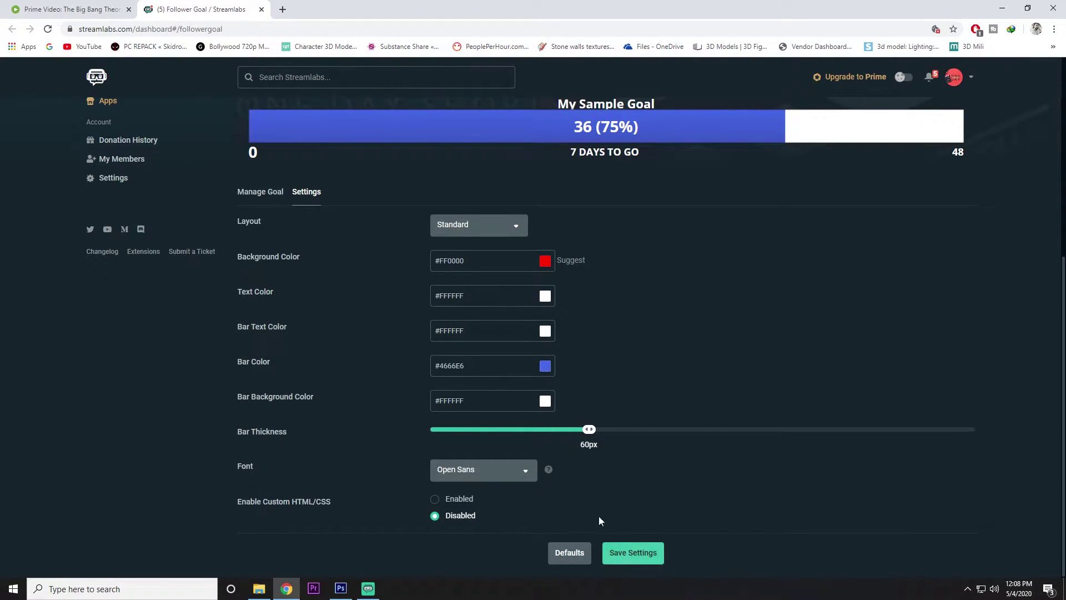
pyautogui.click(631, 562)
# - Start the "Subs Goal For June" goal and position its widget beneath the webcam frame in Streamlabs OBS
pyautogui.click(259, 193)
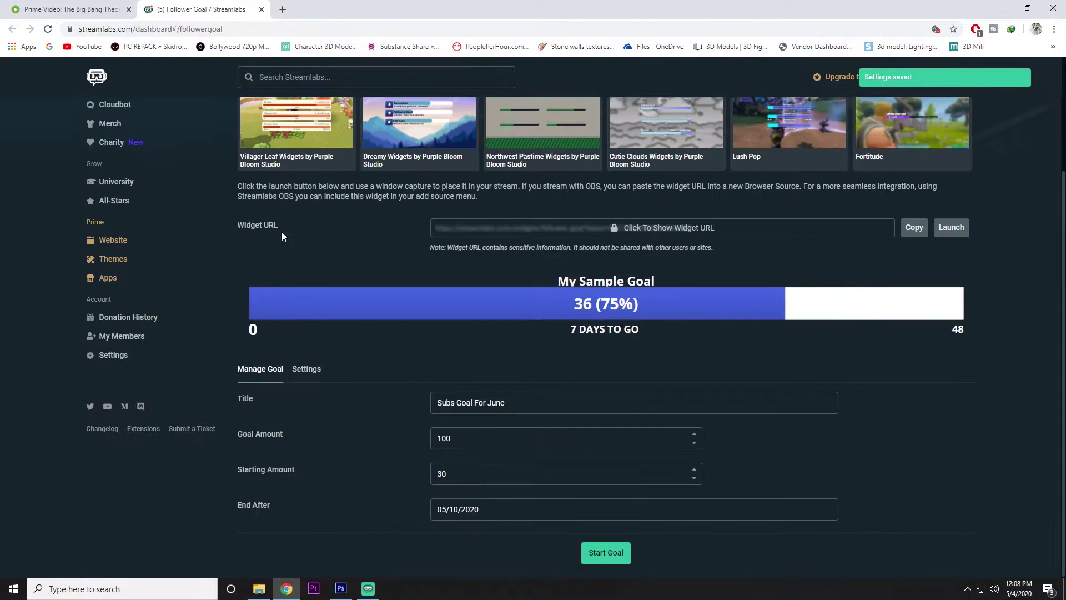
pyautogui.click(611, 552)
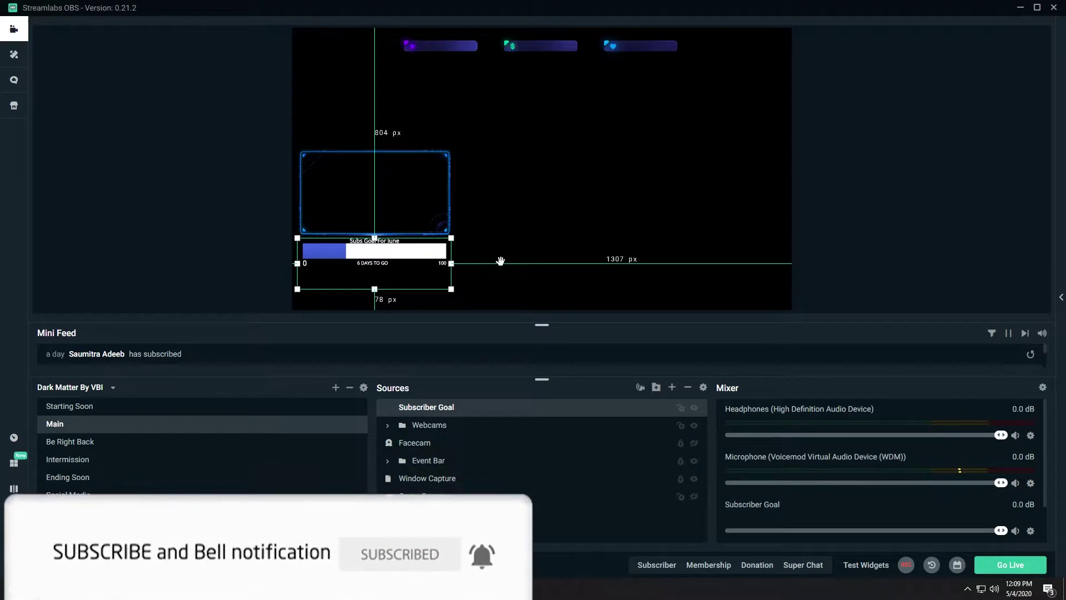
pyautogui.moveTo(424, 254); pyautogui.dragTo(423, 252)
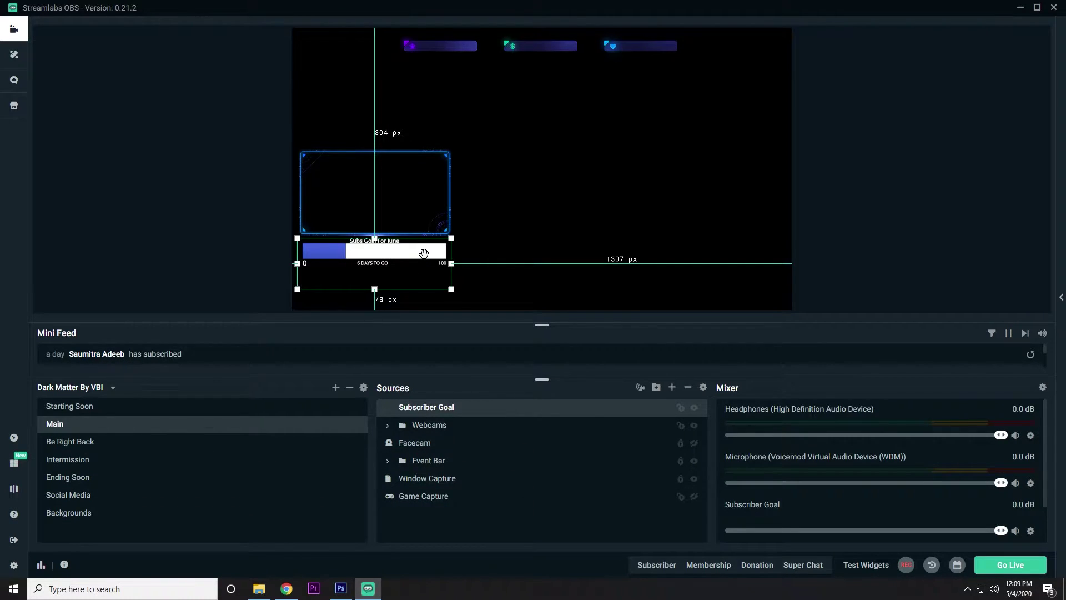
pyautogui.click(883, 201)
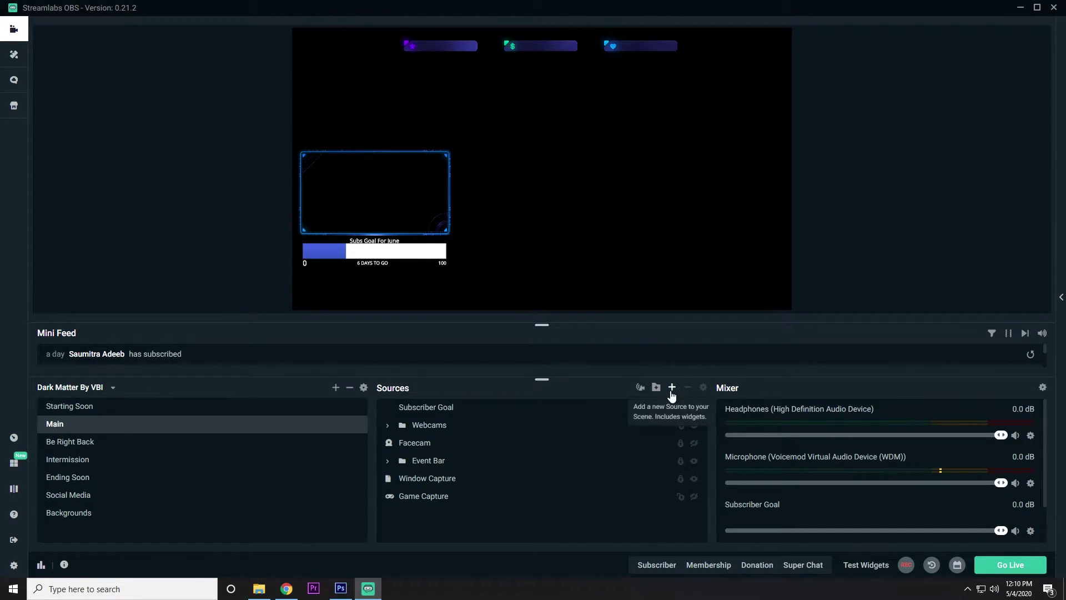
# - Add an Alertbox widget named "Alert Box" as a new source in the Main scene
pyautogui.click(671, 388)
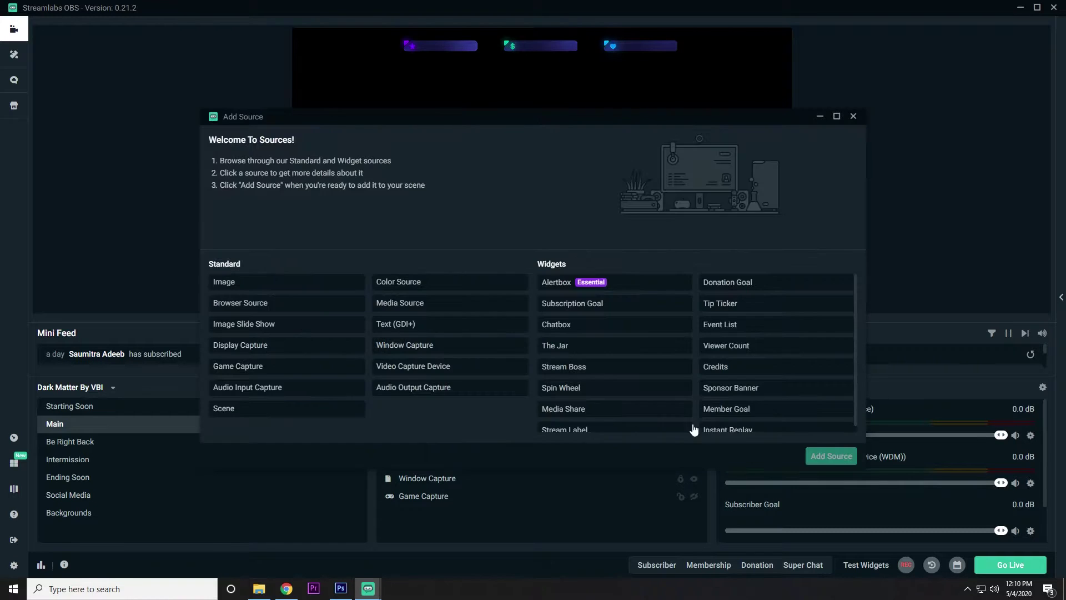
pyautogui.click(560, 289)
pyautogui.click(831, 457)
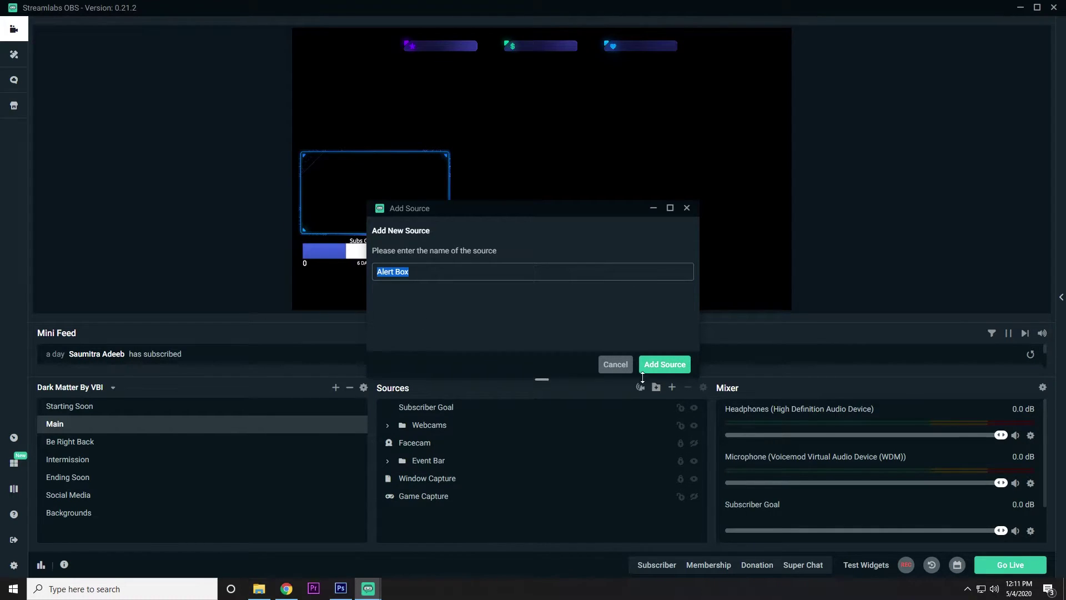
pyautogui.click(679, 364)
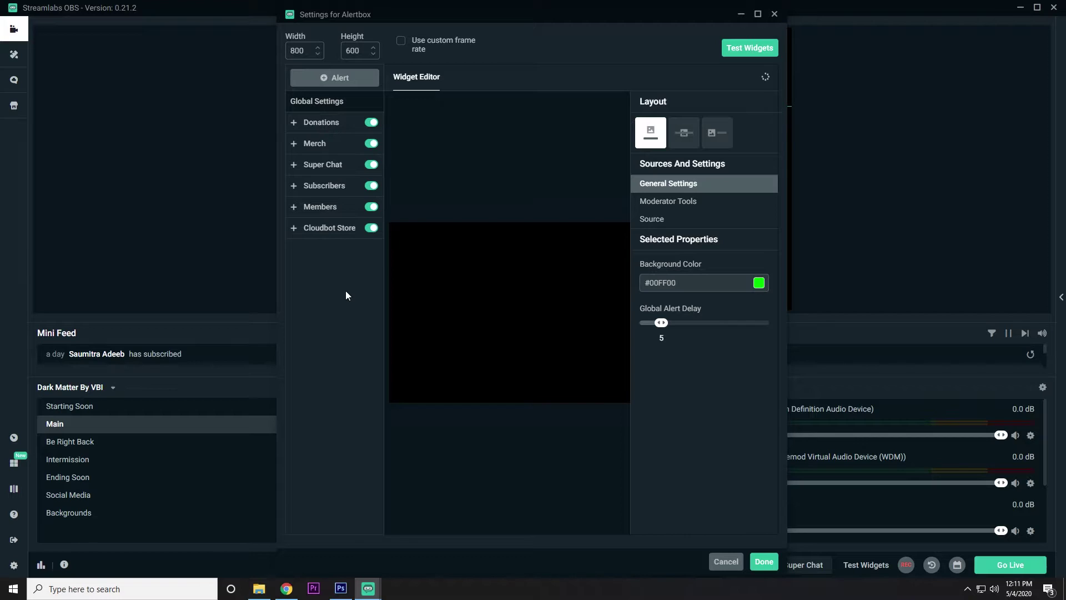
# - Turn off the Cloudbot Store and Merch alerts and open the Subscribers alert
pyautogui.click(373, 230)
pyautogui.click(369, 144)
pyautogui.click(324, 188)
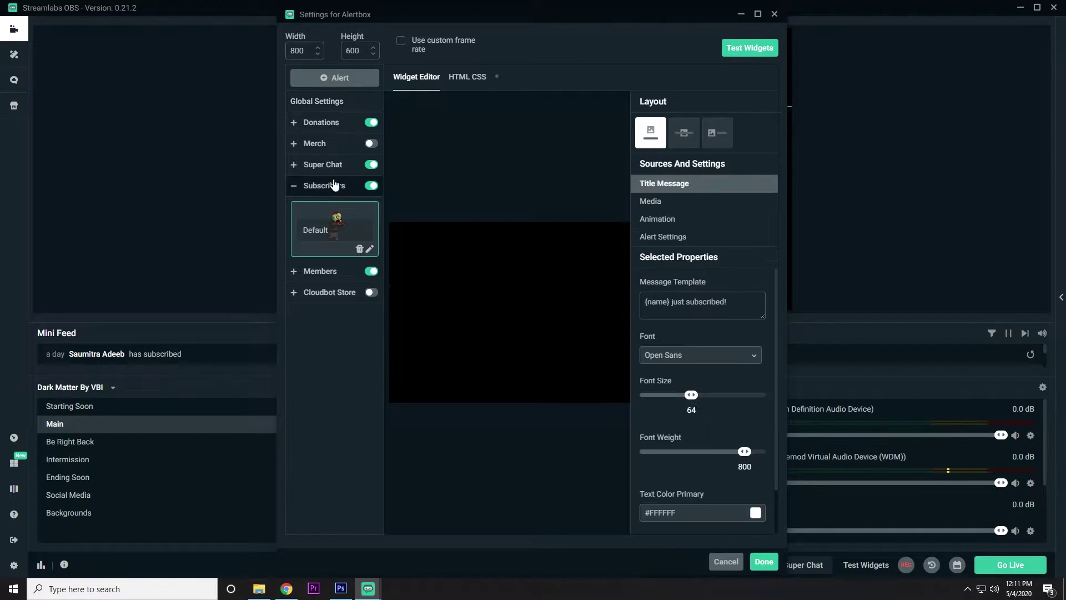
# - Preview the alert box with a test donation
pyautogui.click(766, 45)
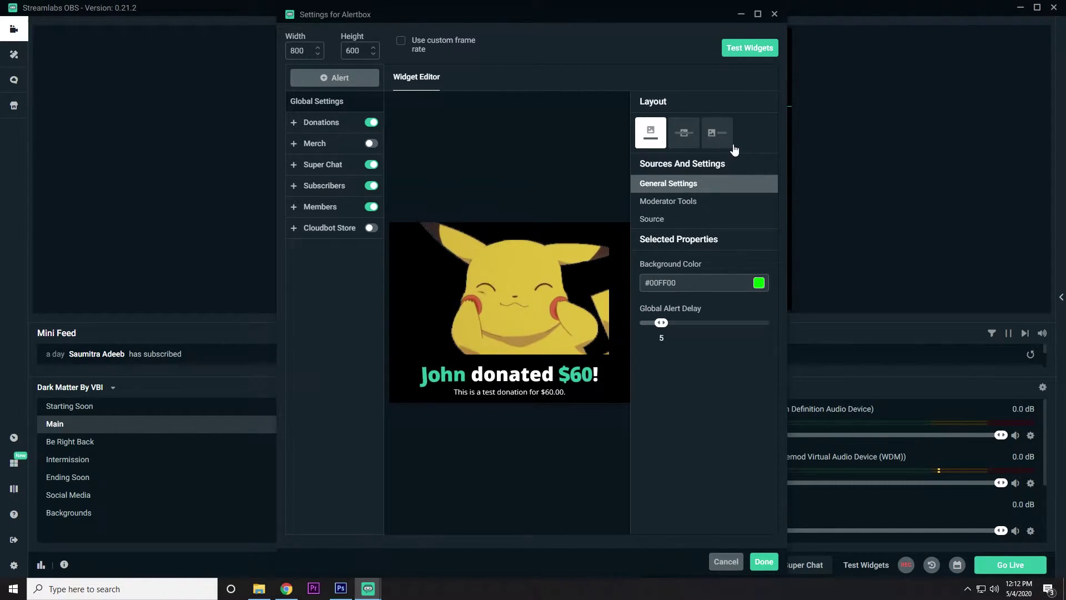
pyautogui.click(755, 50)
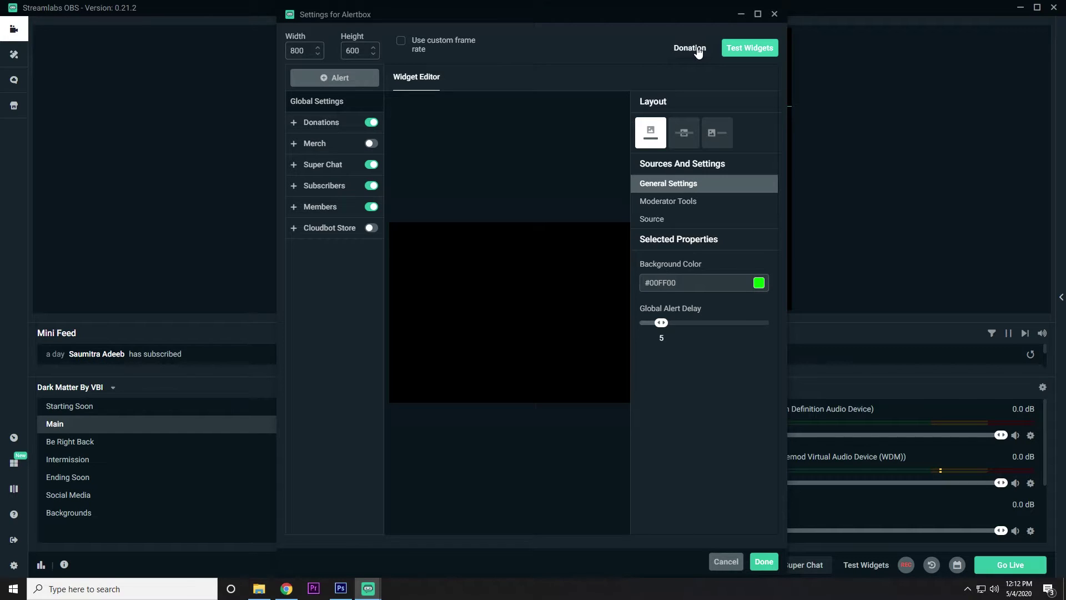
pyautogui.click(698, 50)
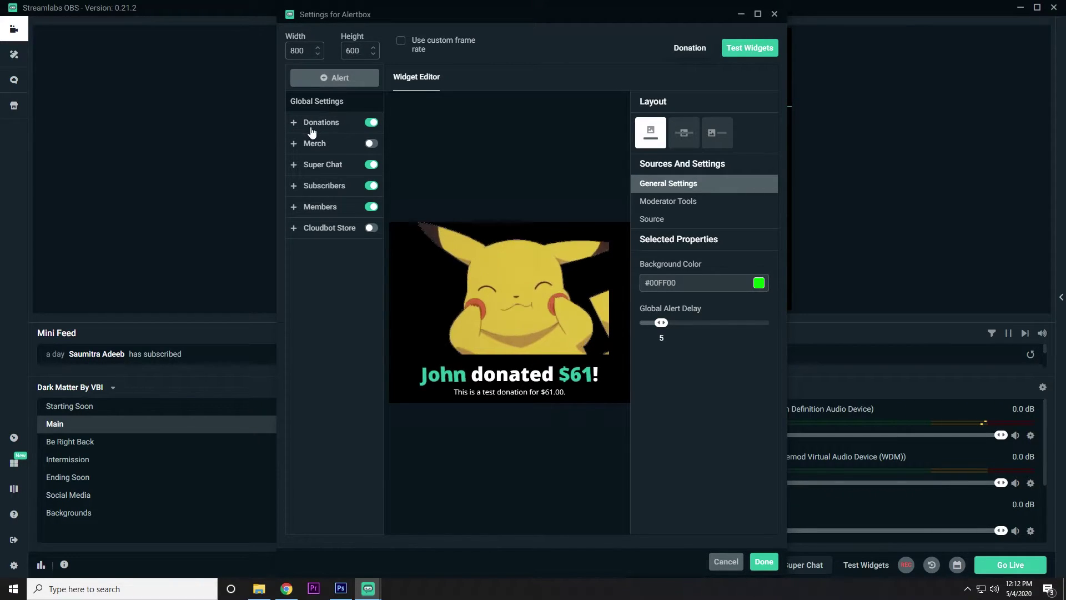
# - Review the Donations alert's title message template and its available fonts
pyautogui.click(294, 122)
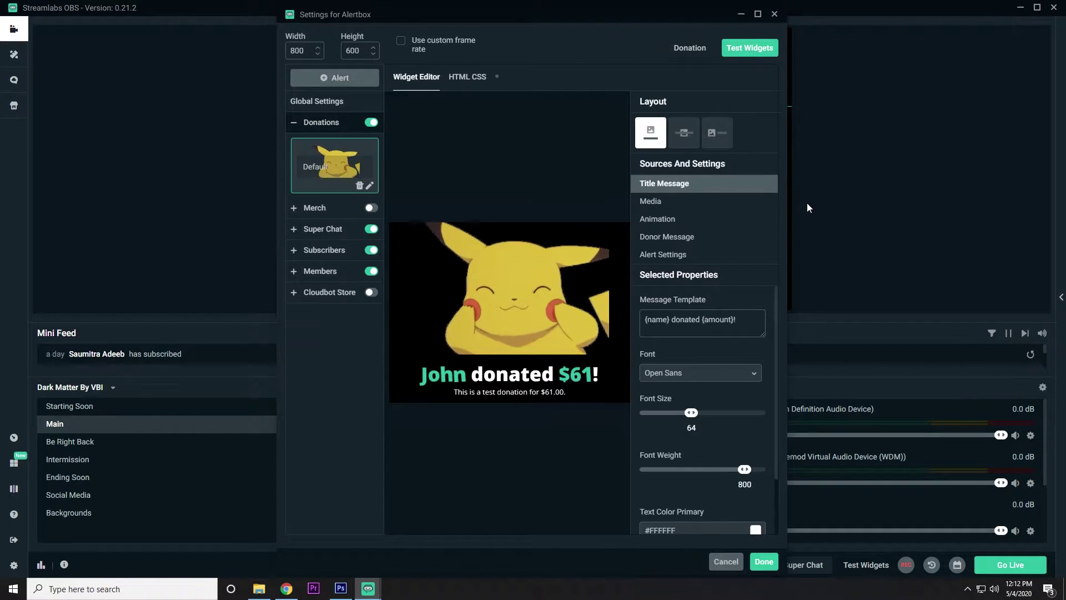
pyautogui.click(320, 123)
pyautogui.click(306, 123)
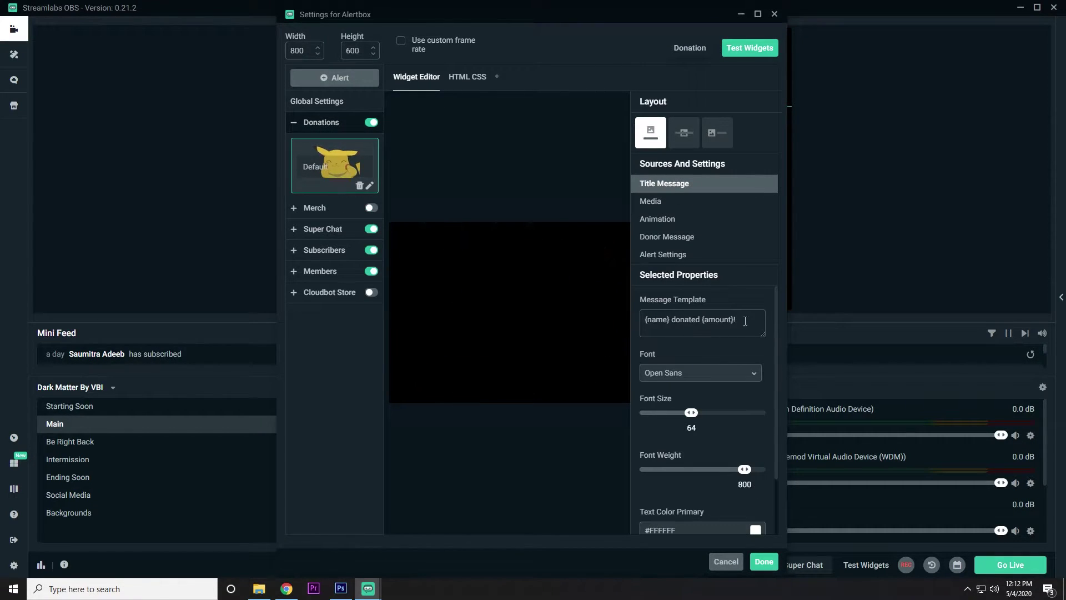
pyautogui.moveTo(738, 320); pyautogui.dragTo(702, 320)
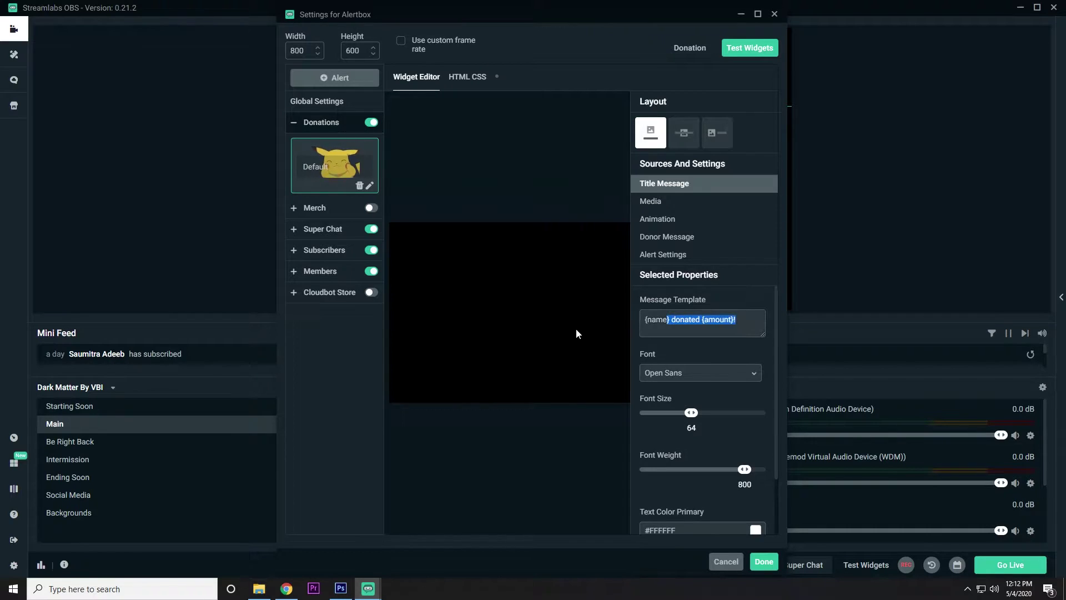
pyautogui.click(674, 328)
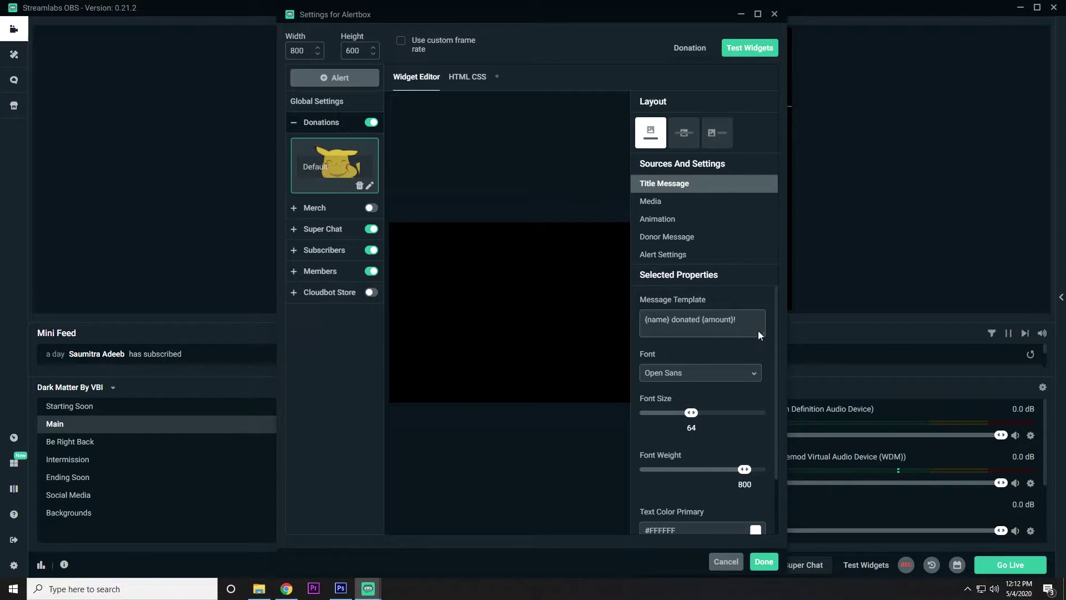
pyautogui.click(722, 378)
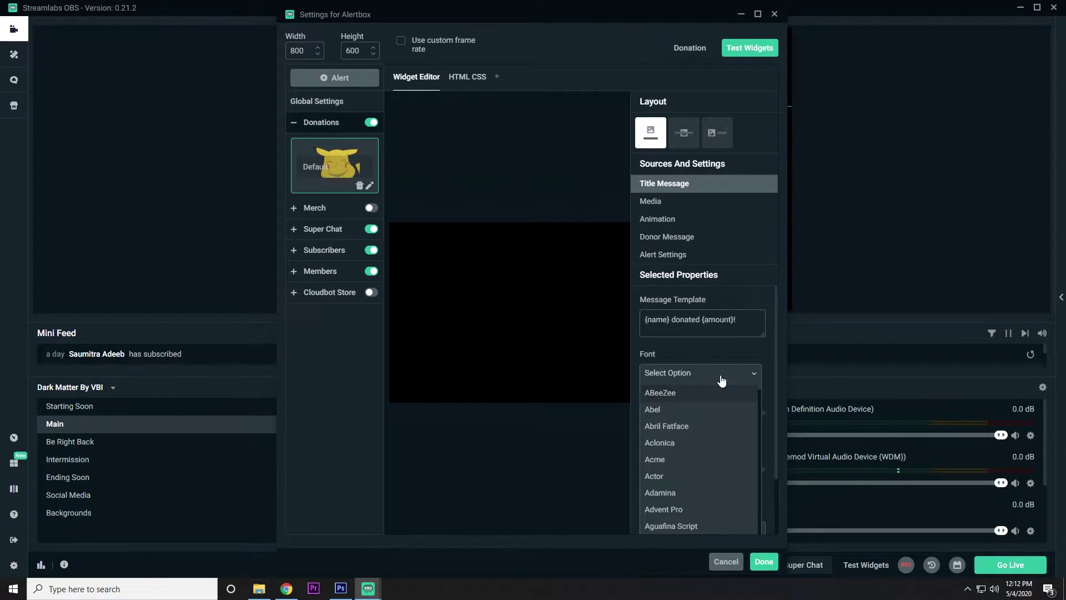
pyautogui.click(682, 349)
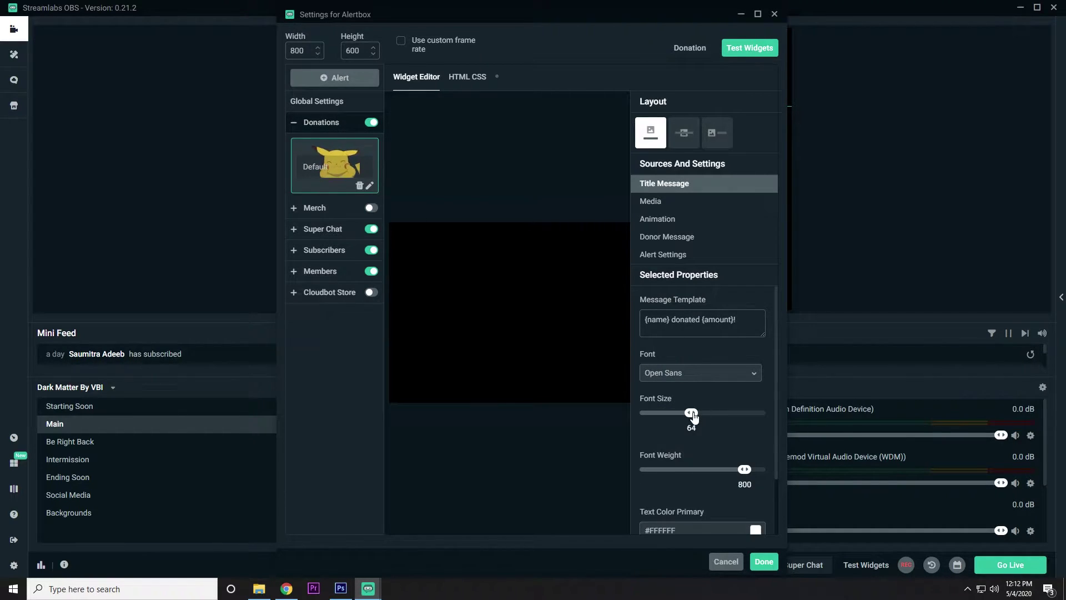
# - Replace the Donations alert's image with the color-changing Yoshi GIF from the stock files
pyautogui.click(690, 201)
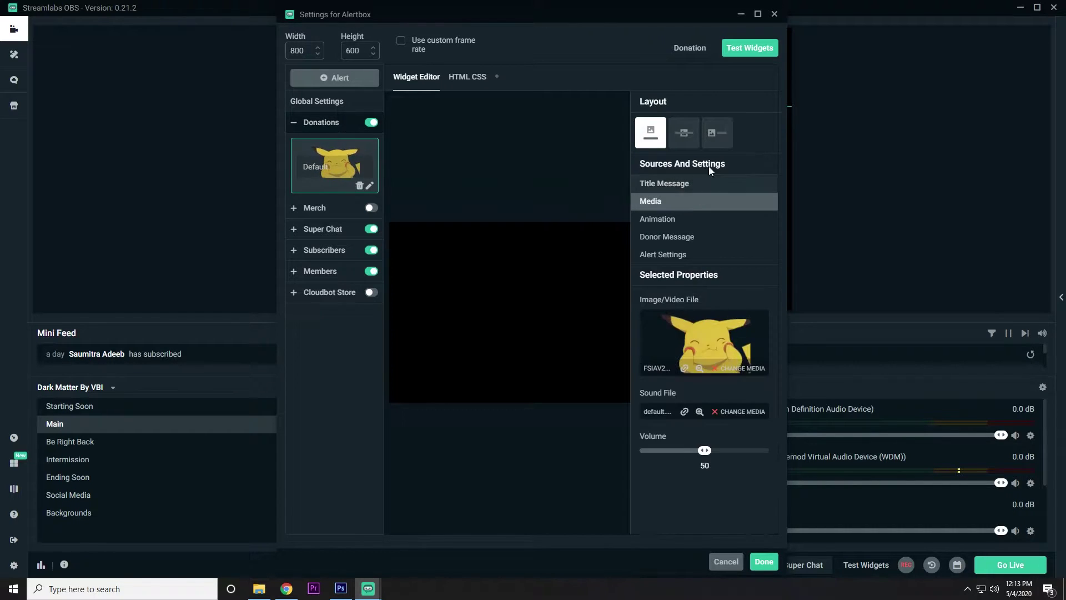
pyautogui.click(753, 371)
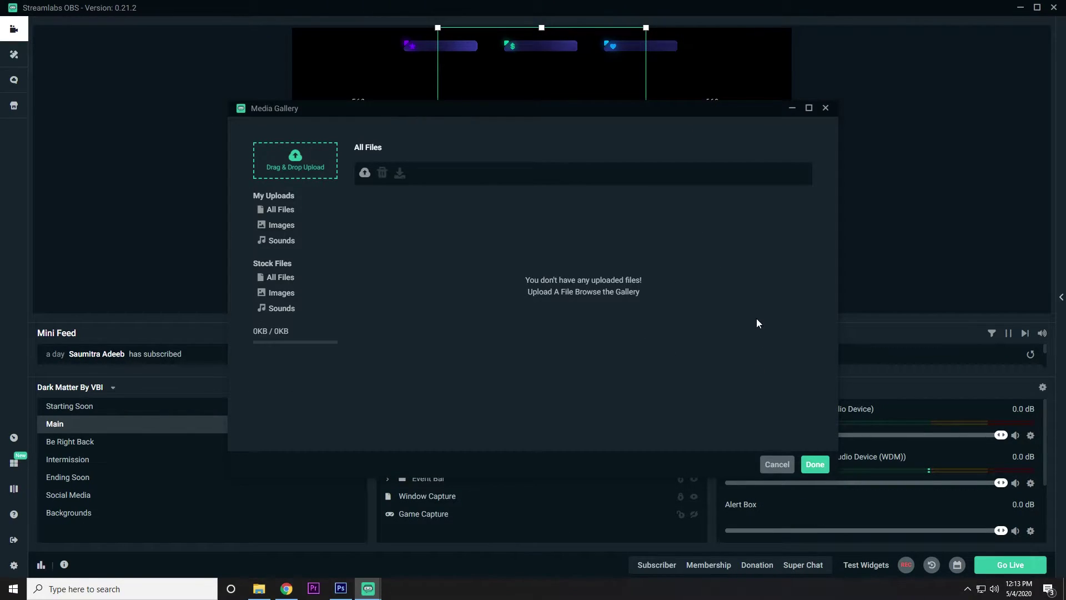
pyautogui.click(274, 277)
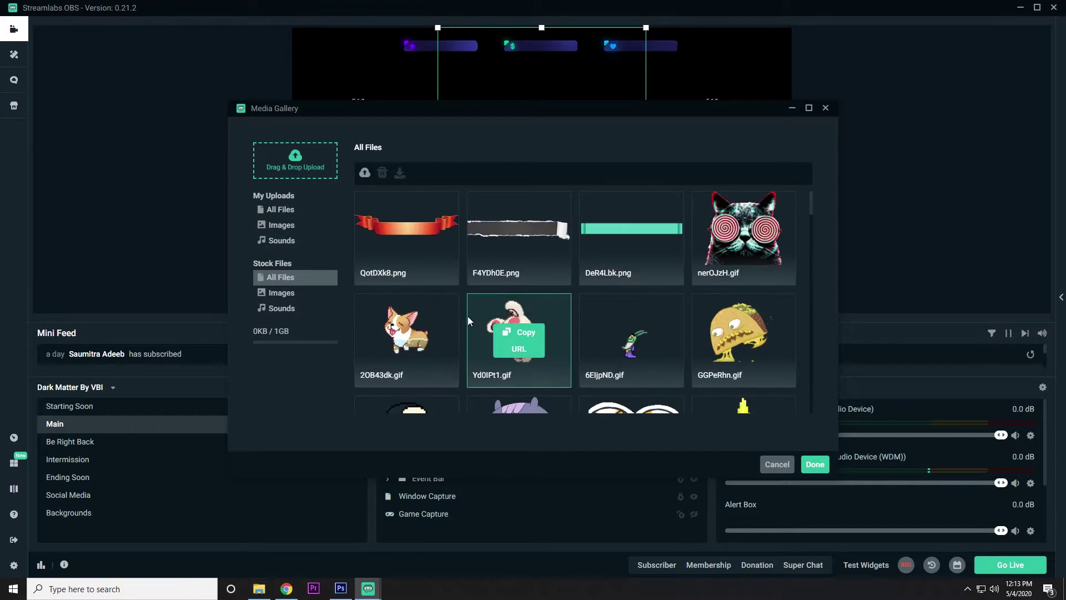
pyautogui.scroll(-6, 582, 346)
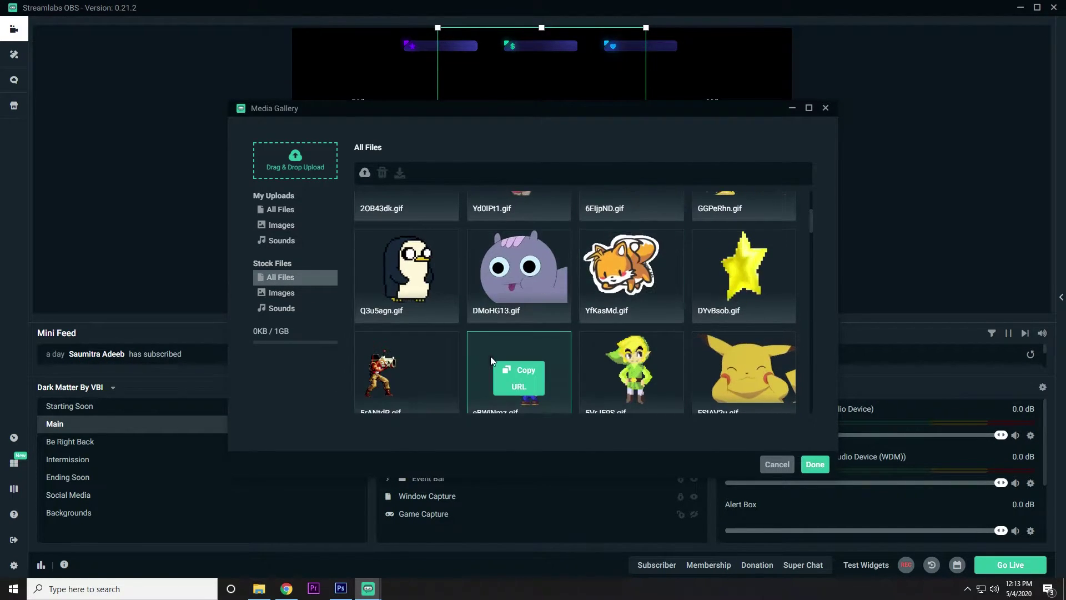
pyautogui.scroll(-3, 487, 356)
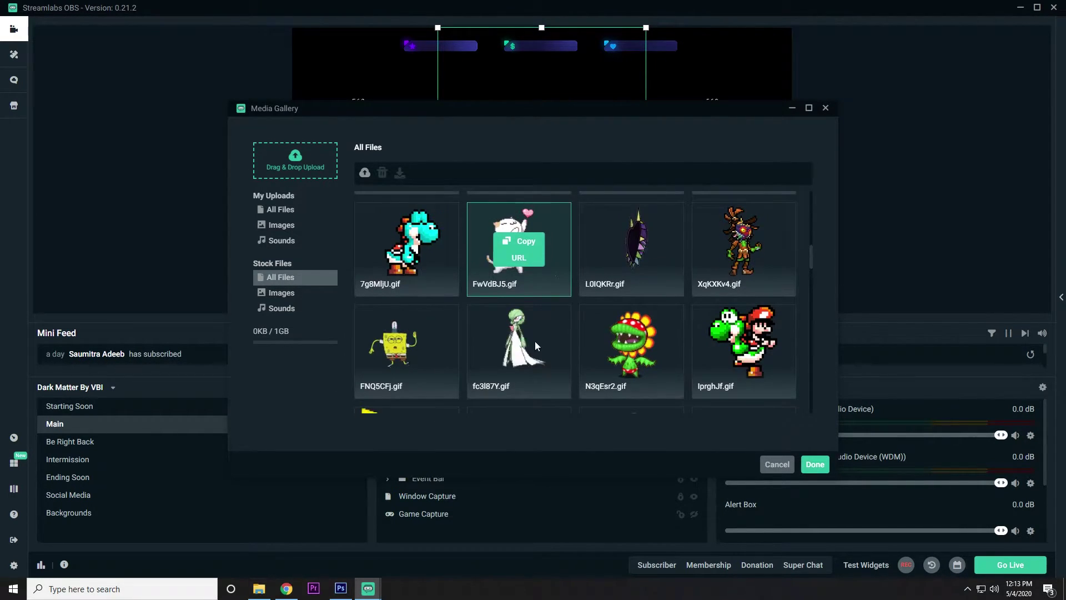
pyautogui.doubleClick(663, 355)
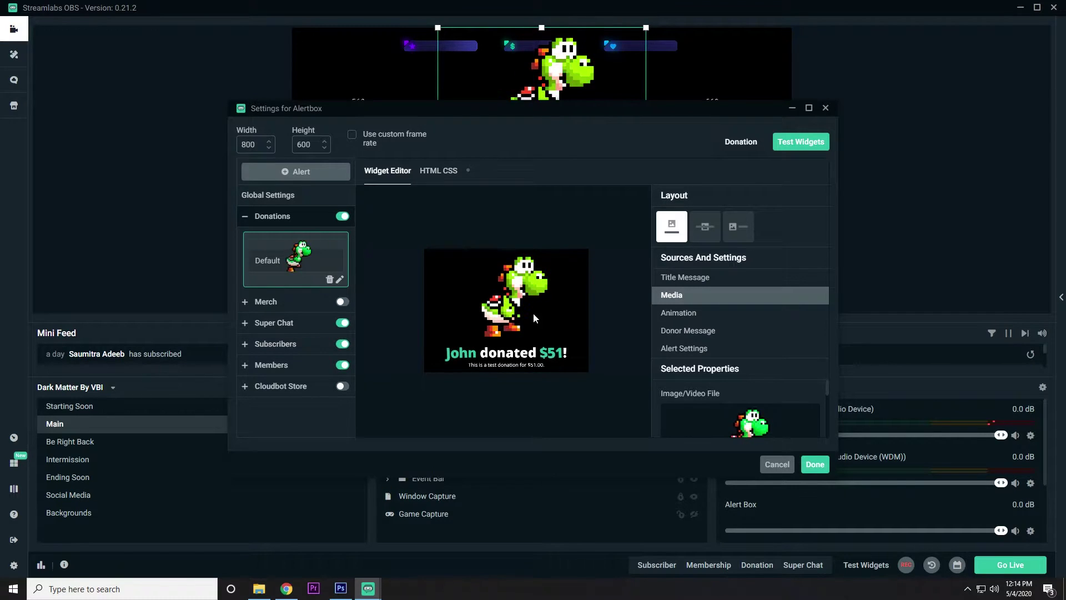
# - Set the Donations alert's Show Animation to headShake and test it with a donation
pyautogui.click(686, 314)
pyautogui.scroll(-2, 770, 396)
pyautogui.scroll(2, 768, 392)
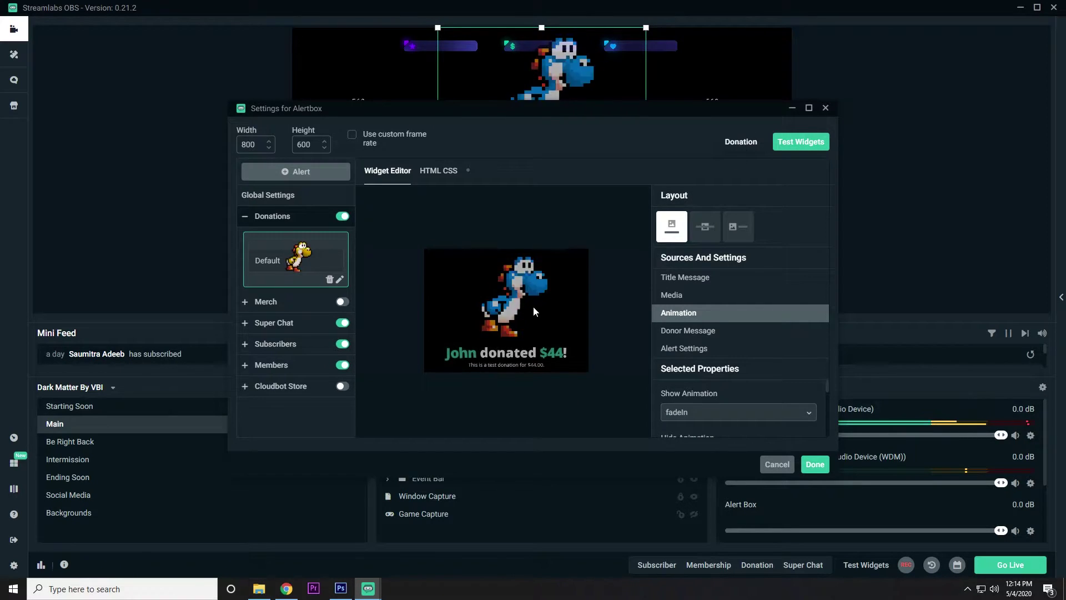
pyautogui.click(706, 412)
pyautogui.scroll(-3, 707, 422)
pyautogui.scroll(2, 769, 428)
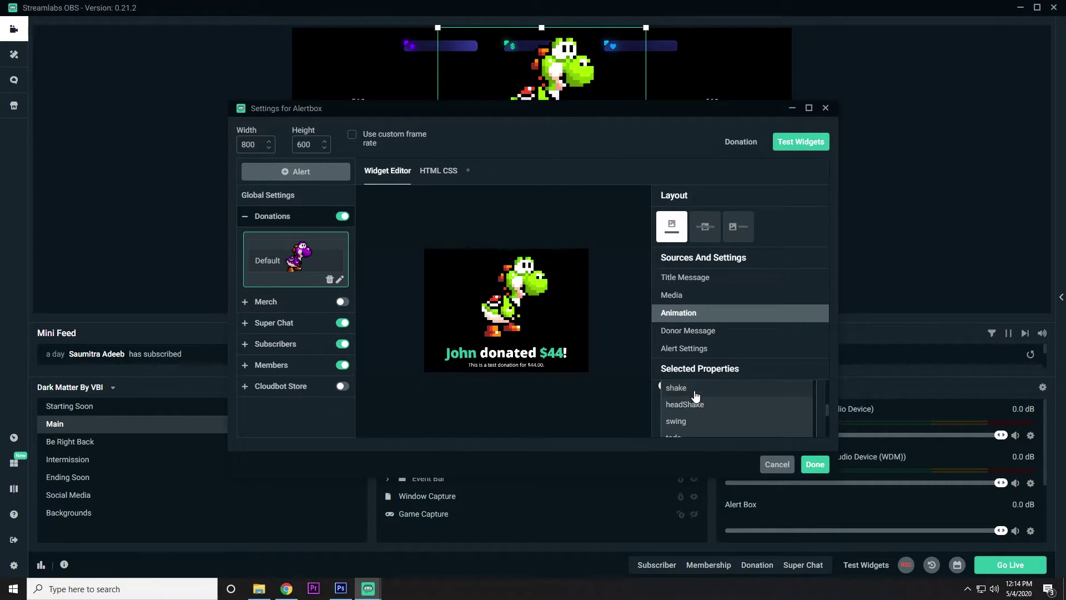
pyautogui.click(703, 404)
pyautogui.click(747, 143)
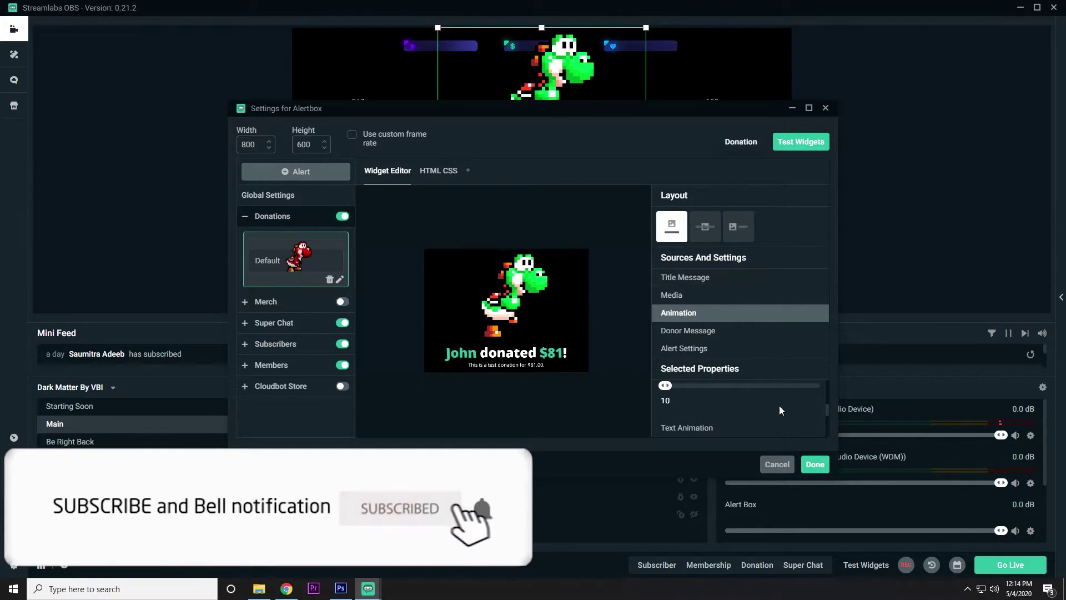
# - Set the Donations alert's Show Animation to bounceIn and preview it with test donations
pyautogui.scroll(-2, 778, 406)
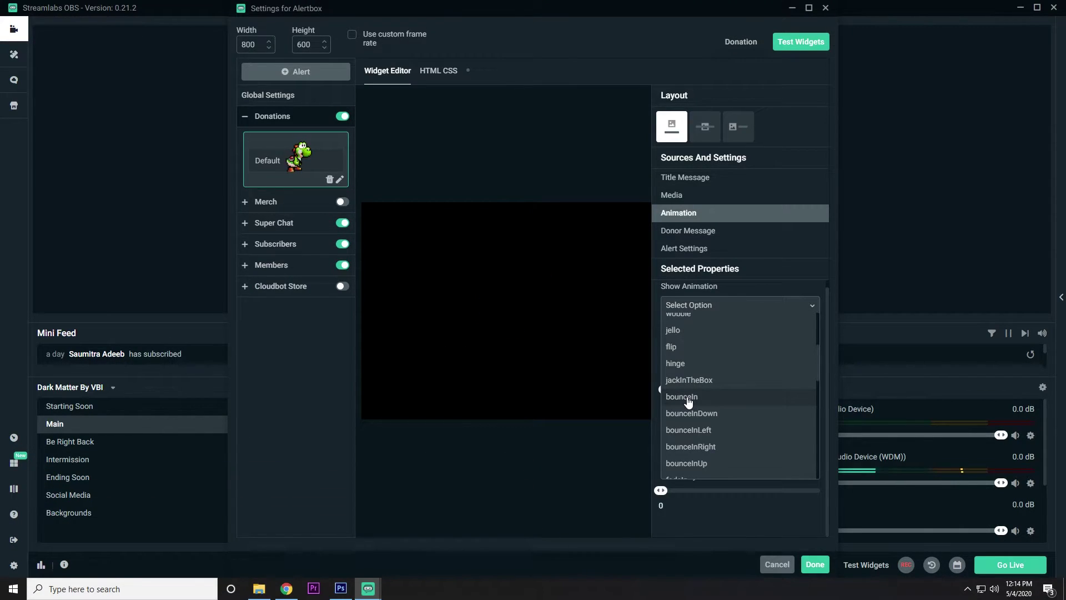
pyautogui.click(687, 398)
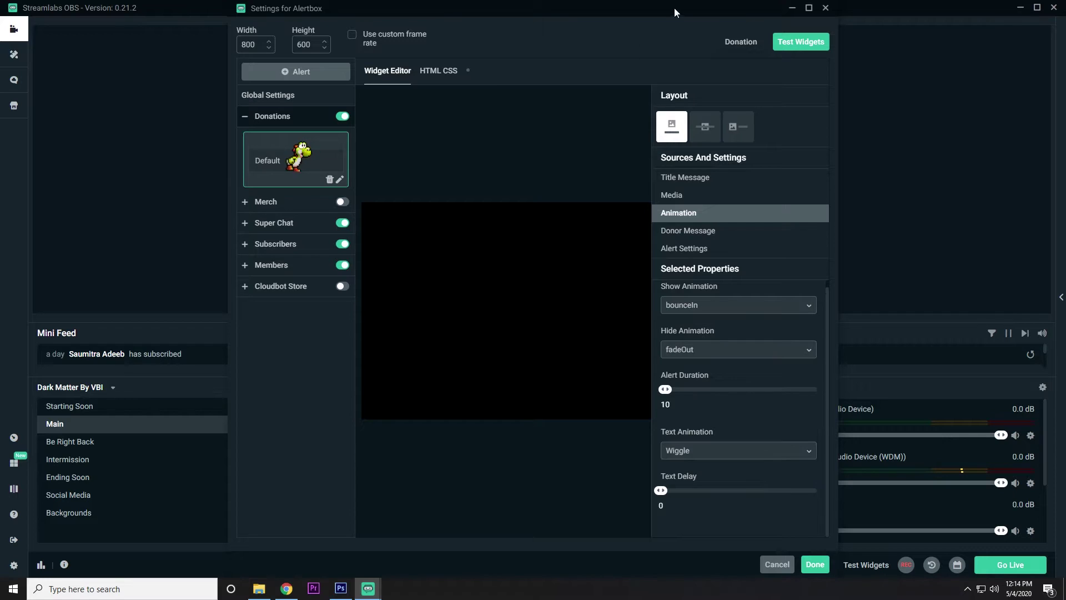
pyautogui.click(741, 42)
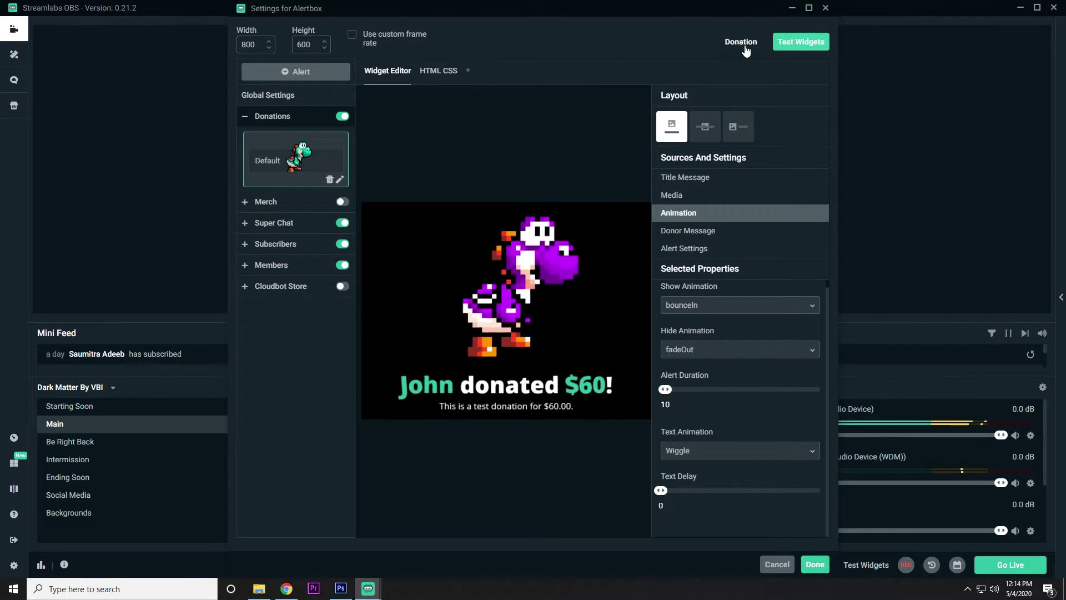
pyautogui.click(741, 42)
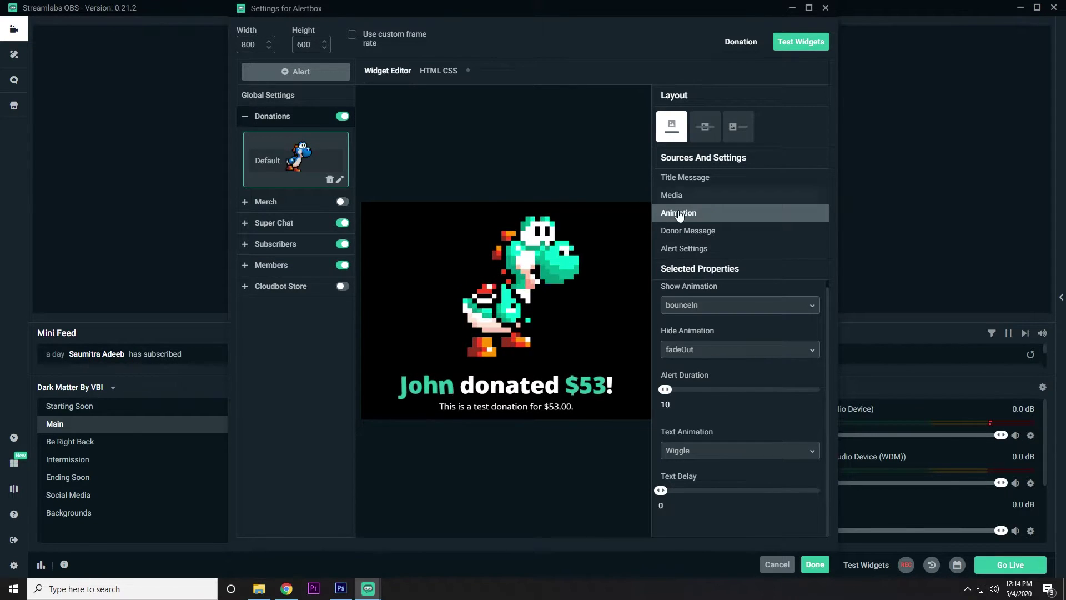
# - Turn off Show Message for the Donations alert's donor message and open the Super Chat alert
pyautogui.click(693, 232)
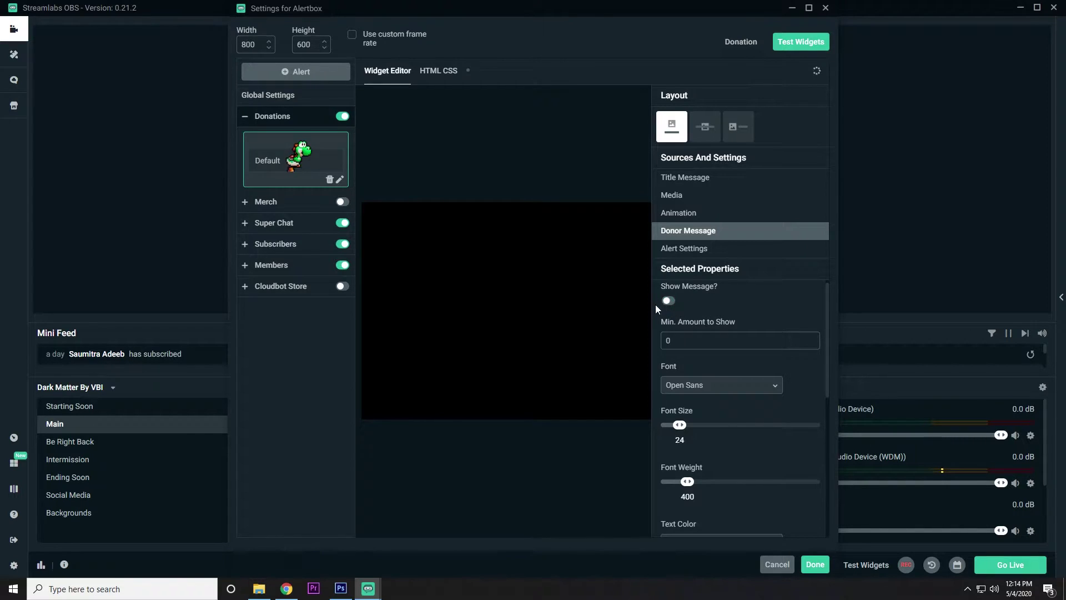
pyautogui.click(274, 222)
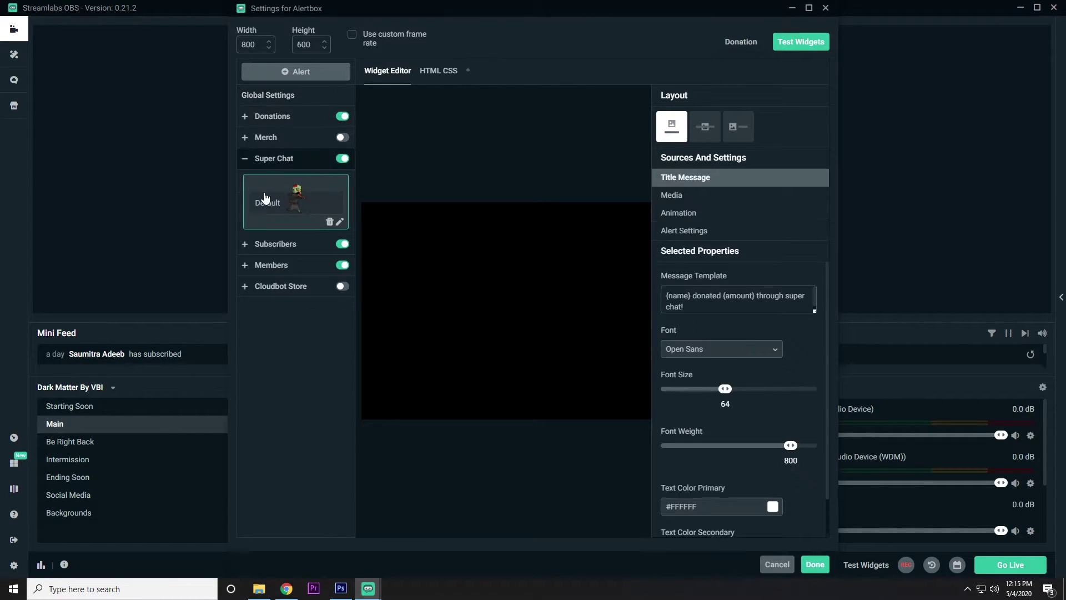
# - Replace the Subscribers alert's image with the stock corgi GIF, 2OB43dk.gif
pyautogui.click(291, 246)
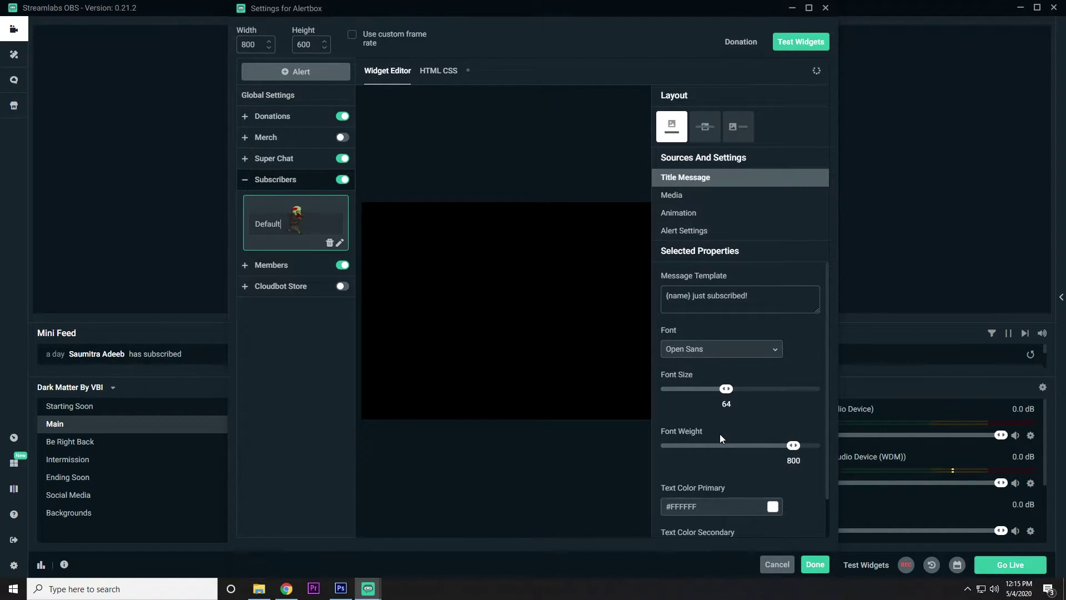
pyautogui.click(698, 197)
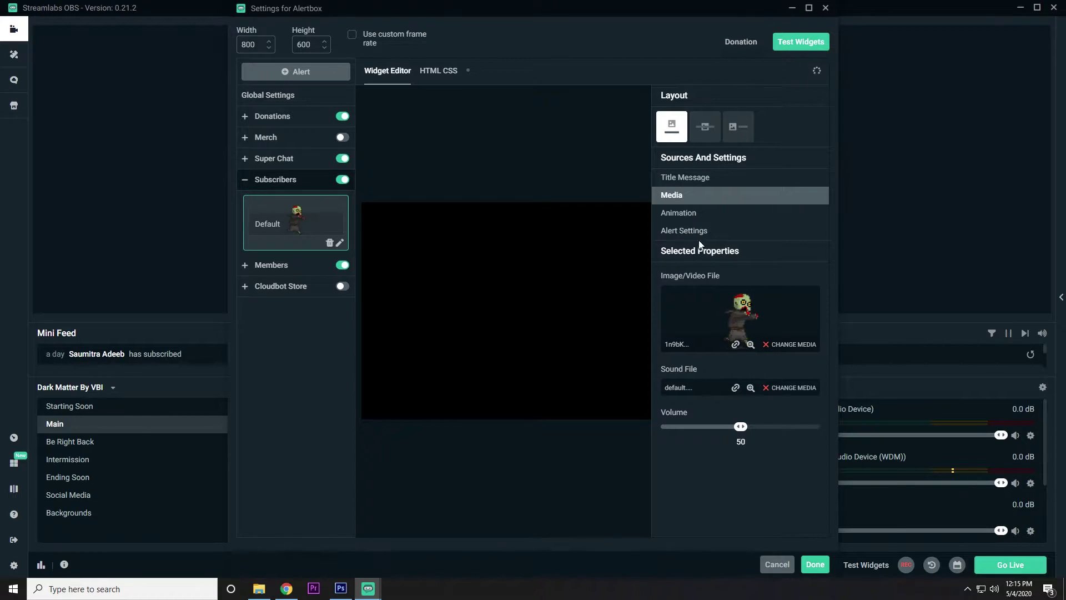
pyautogui.click(793, 344)
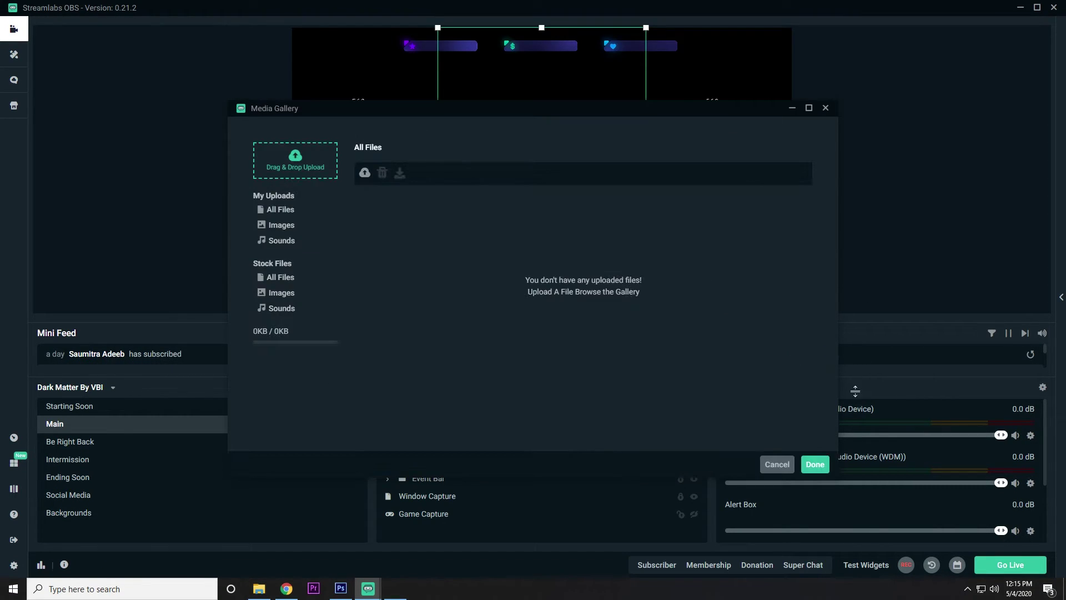
pyautogui.click(278, 277)
pyautogui.scroll(-3, 633, 397)
pyautogui.scroll(2, 638, 388)
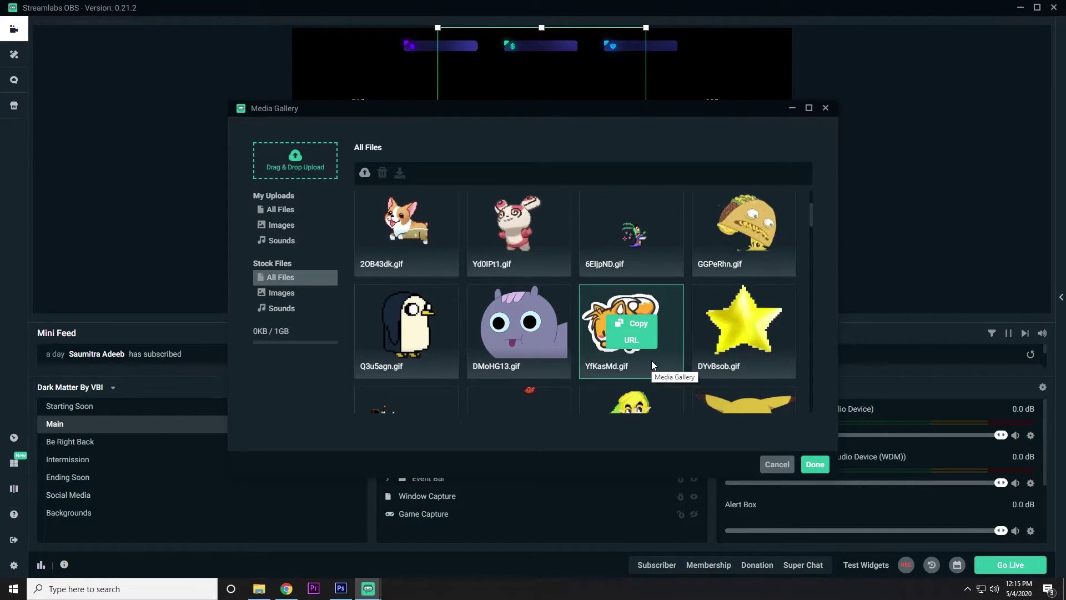
pyautogui.doubleClick(436, 254)
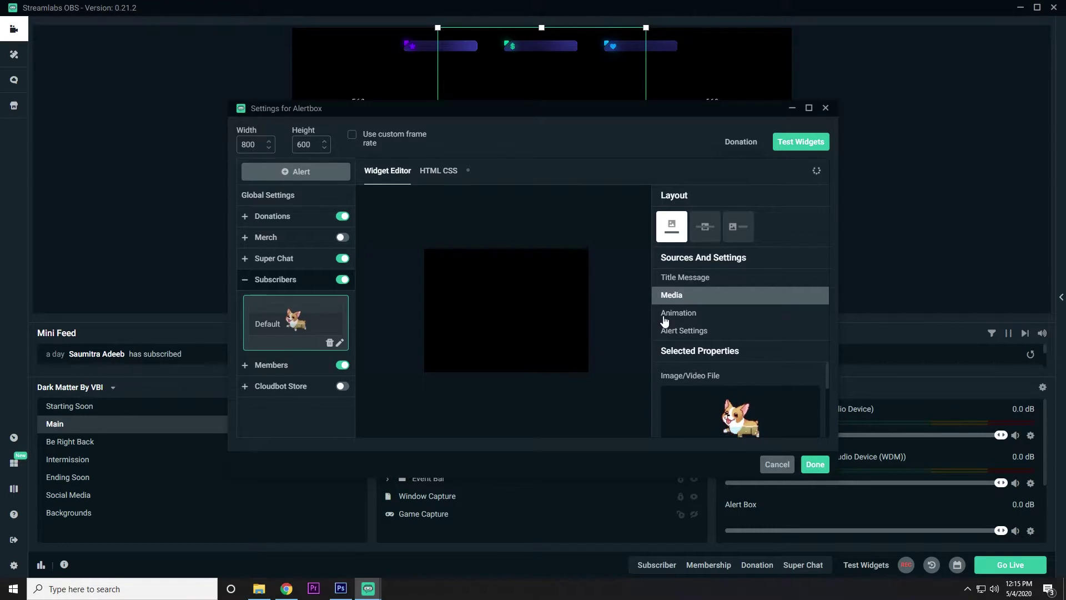
# - Finish the Alertbox settings and move the alert box to about 462 px from the canvas's left edge
pyautogui.click(811, 464)
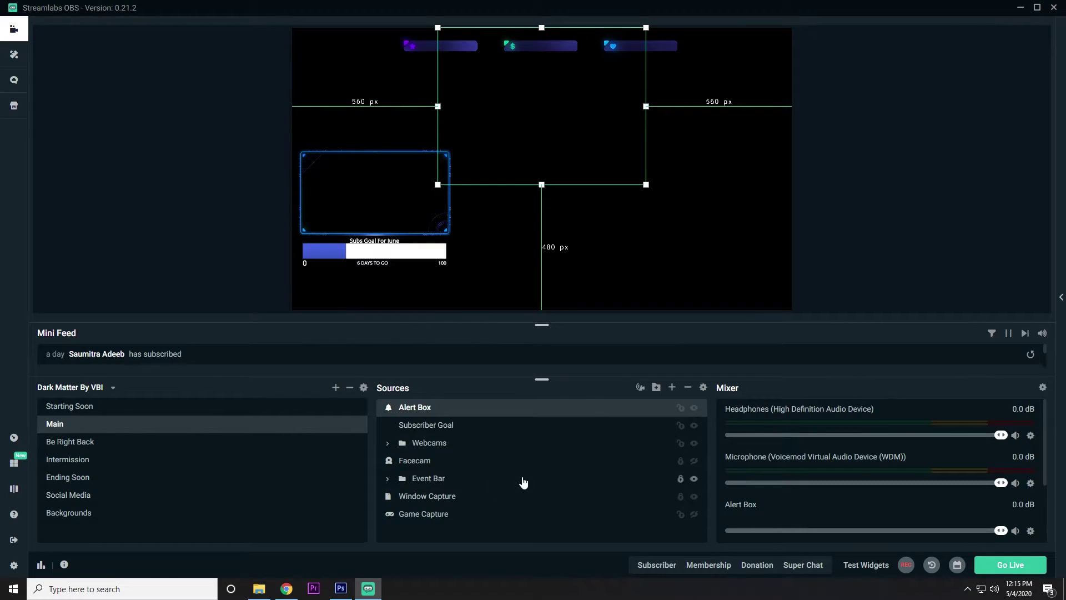
pyautogui.moveTo(542, 99)
pyautogui.mouseDown()
pyautogui.moveTo(526, 185)
pyautogui.moveTo(561, 178)
pyautogui.moveTo(549, 166)
pyautogui.moveTo(550, 85)
pyautogui.moveTo(520, 90)
pyautogui.moveTo(529, 90)
pyautogui.mouseUp()
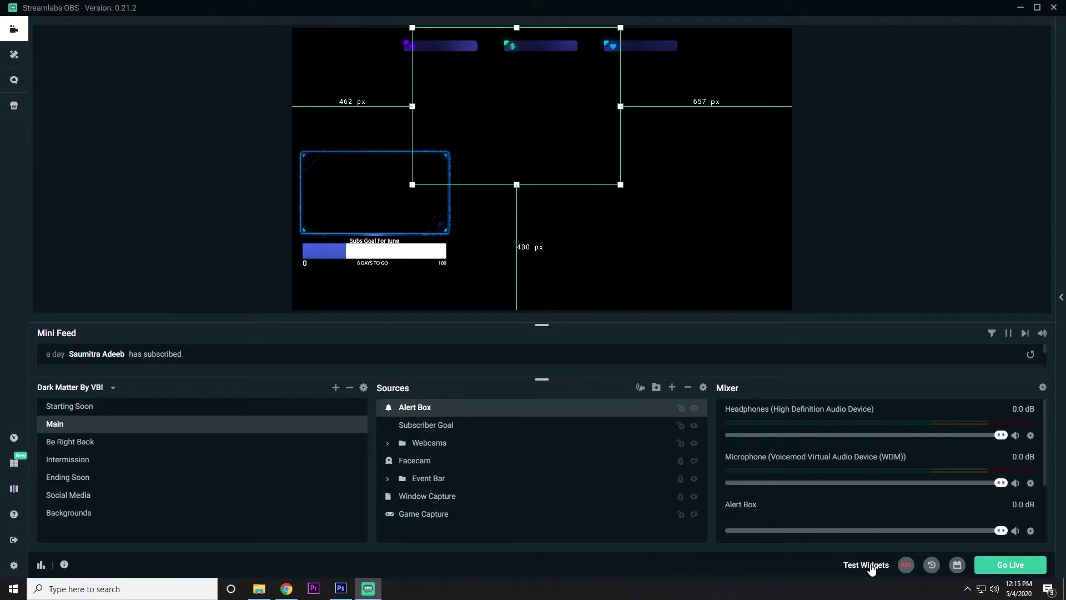
# - Test the alert box with Membership, Donation, Super Chat and Subscriber alerts
pyautogui.click(710, 565)
pyautogui.click(757, 565)
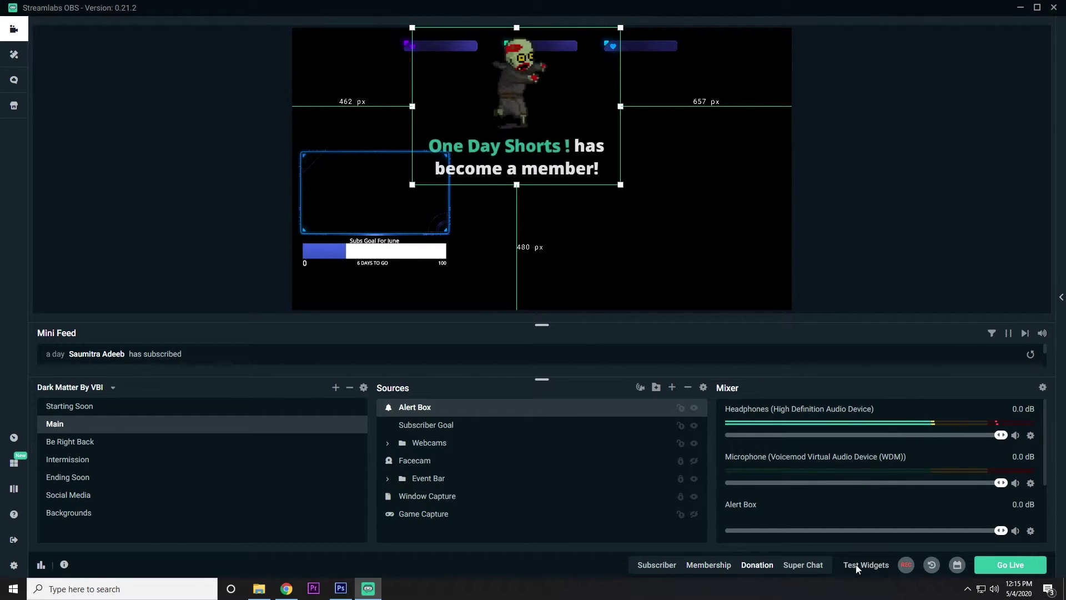
pyautogui.click(802, 565)
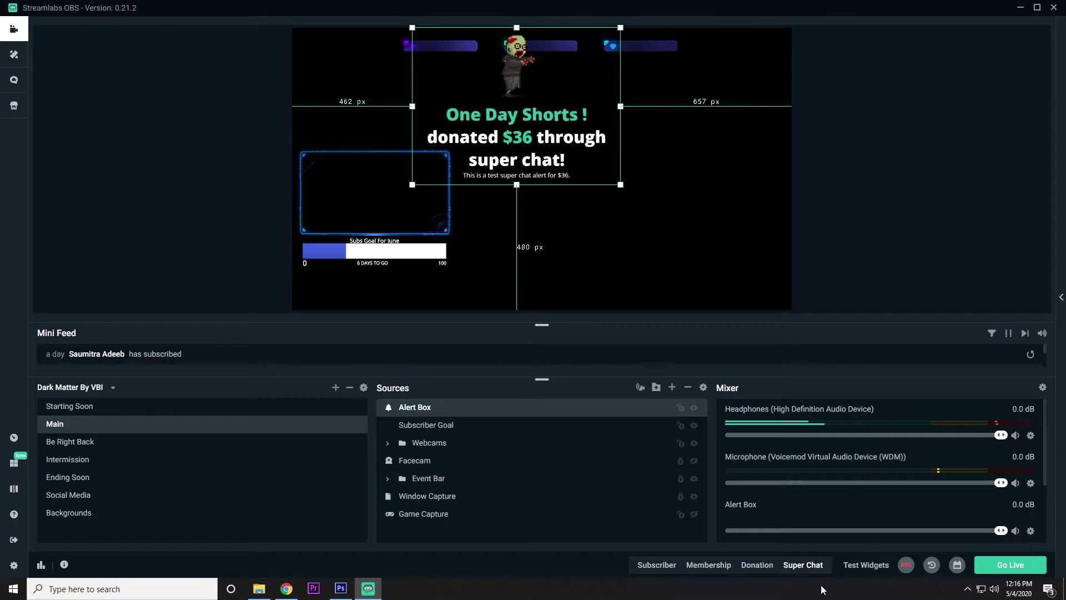
pyautogui.click(647, 565)
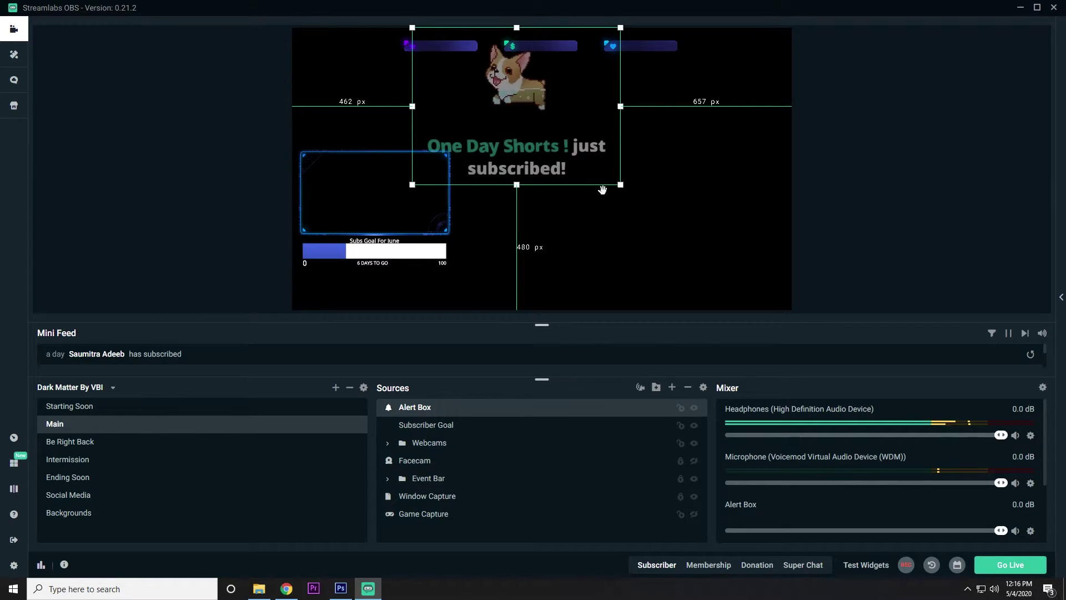
# - Shrink the alert box on the Main scene's canvas and reposition it, then deselect it
pyautogui.moveTo(619, 185); pyautogui.dragTo(534, 124)
pyautogui.moveTo(474, 82); pyautogui.dragTo(733, 198)
pyautogui.click(903, 188)
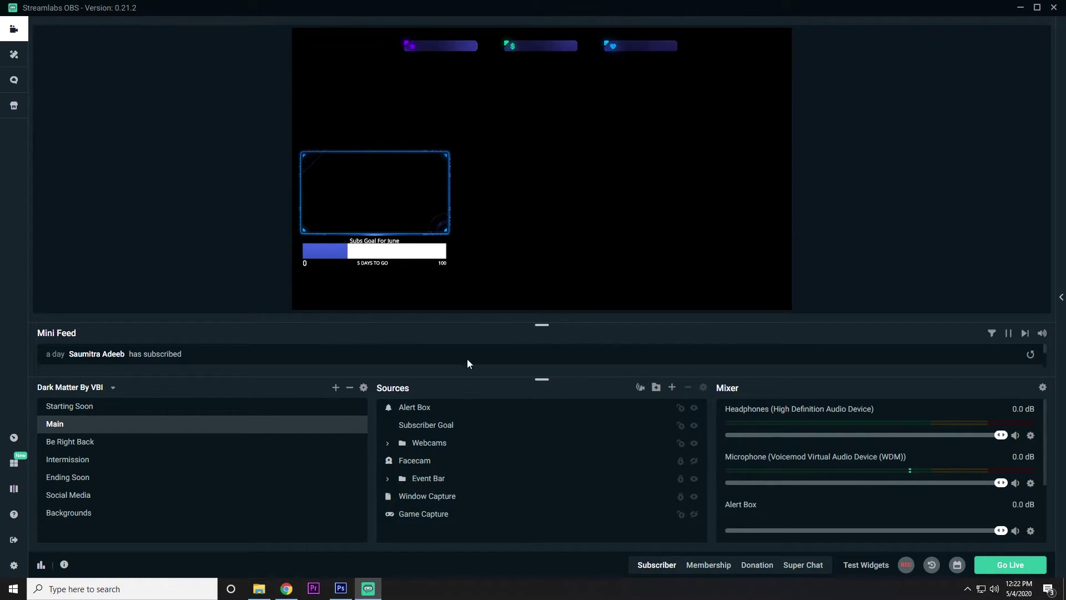
# - Remove the Recent Follower source from the Intermission scene and add a Stream Label named Recent Subs
pyautogui.click(77, 461)
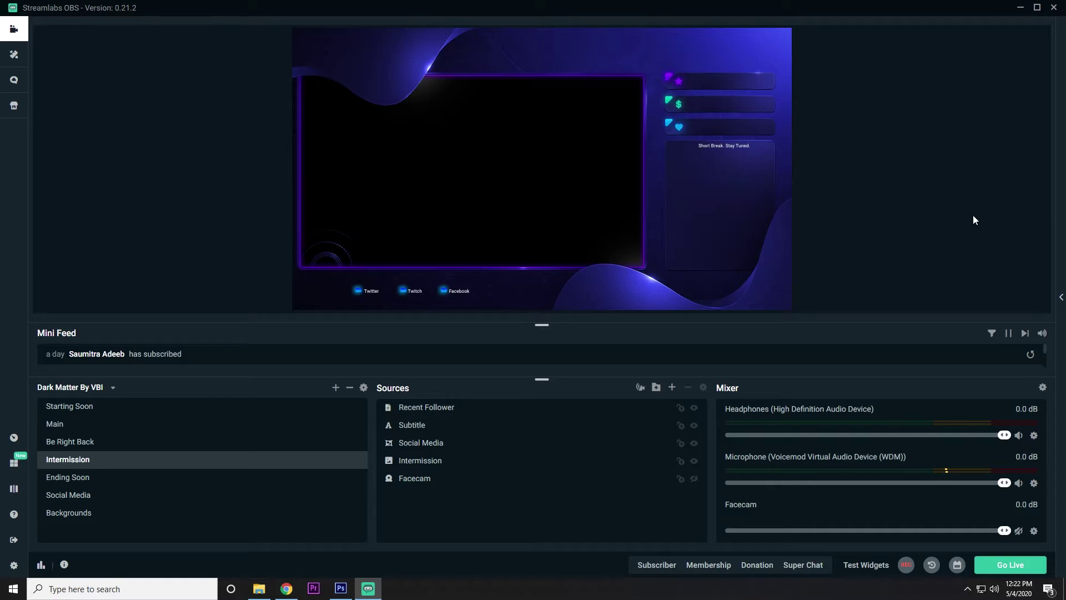
pyautogui.press('Delete')
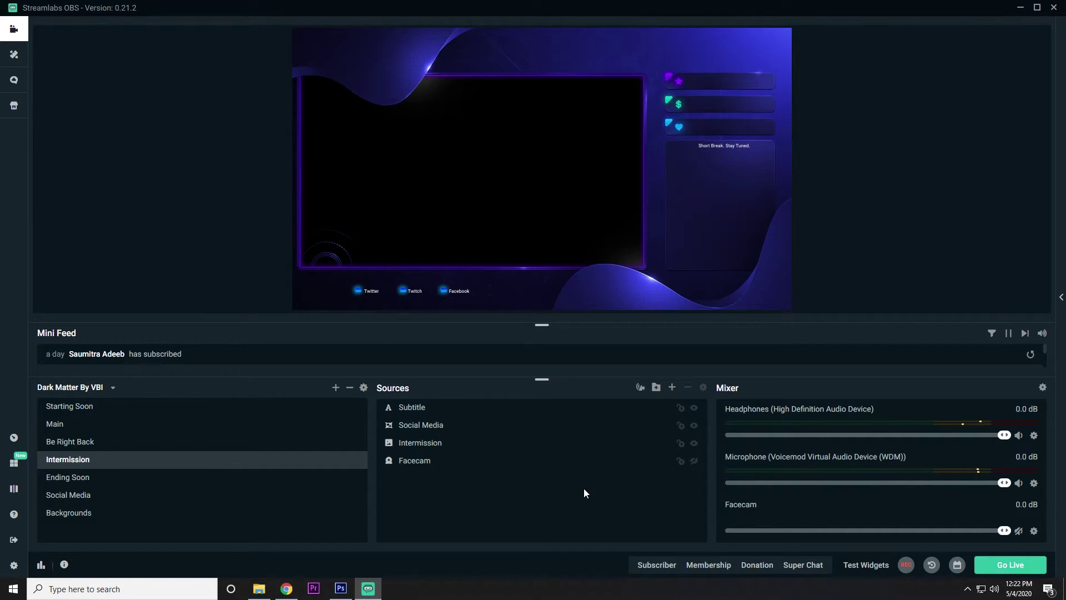
pyautogui.click(672, 388)
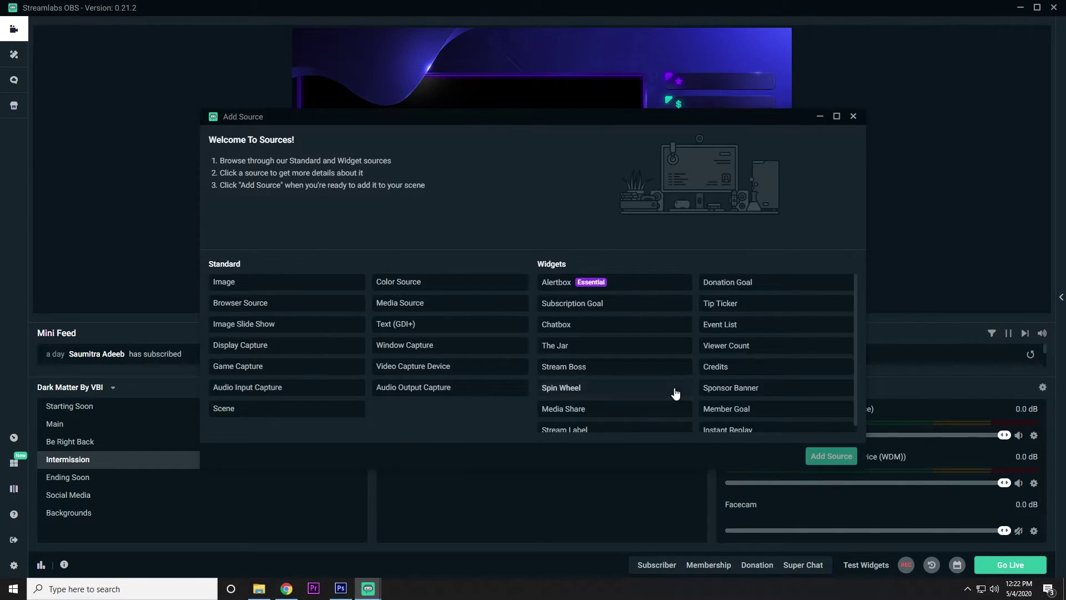
pyautogui.click(638, 431)
pyautogui.click(831, 455)
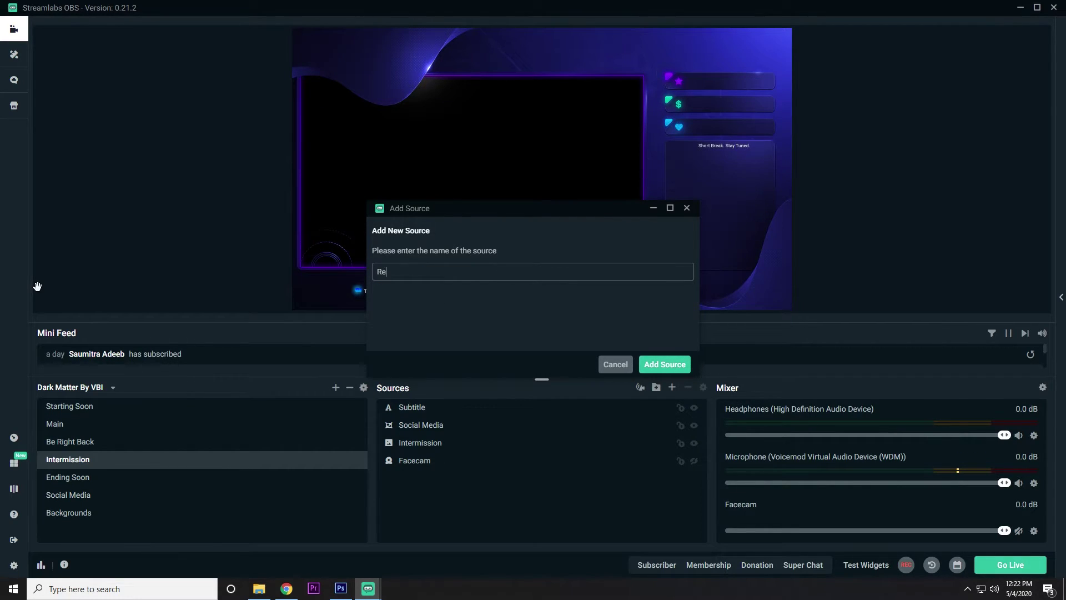
pyautogui.click(657, 366)
# - Set the Recent Subs label type to Most Recent Subscriber and place the label on the purple star bar
pyautogui.click(568, 211)
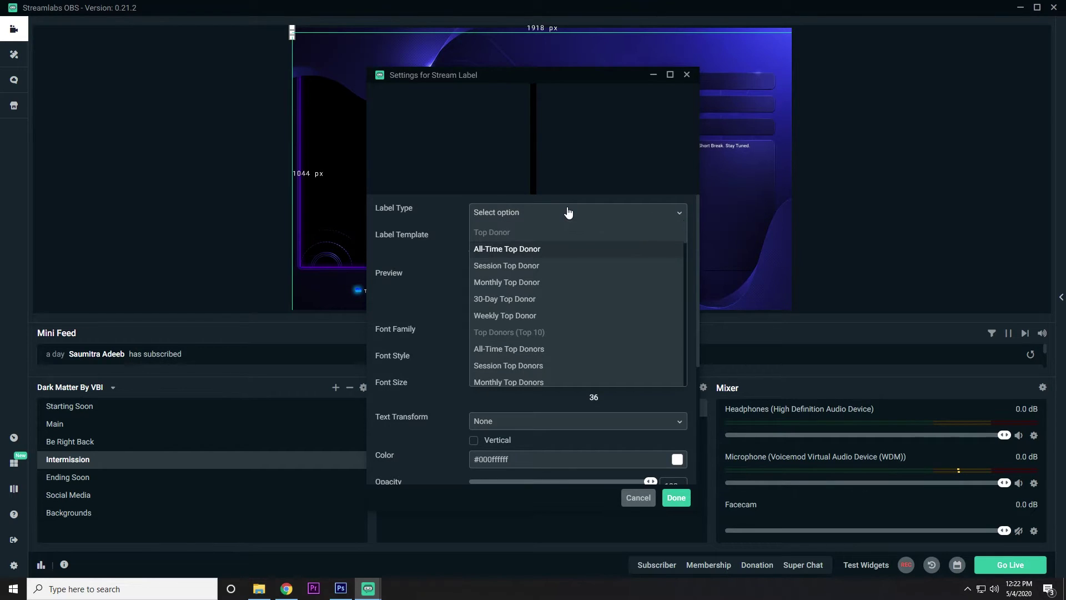
pyautogui.write('re')
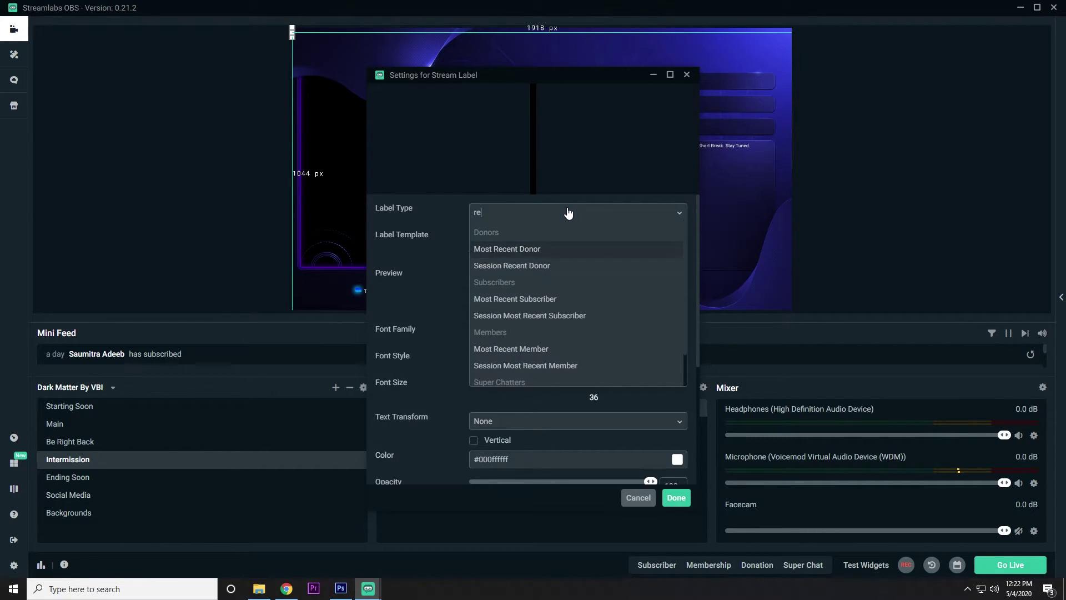
pyautogui.click(541, 303)
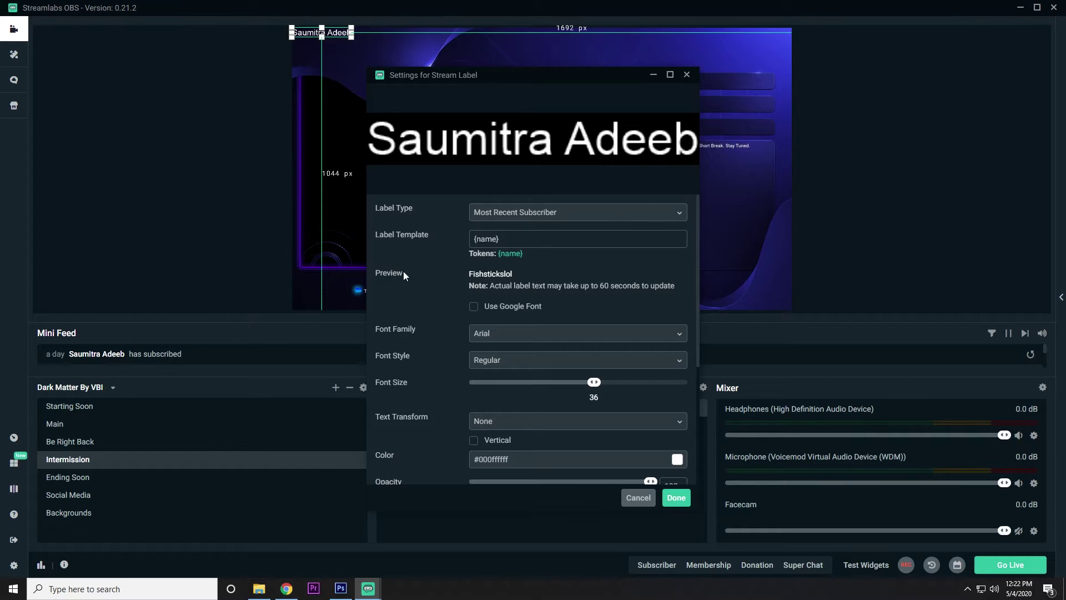
pyautogui.tripleClick(504, 241)
pyautogui.click(494, 239)
pyautogui.click(525, 335)
pyautogui.click(391, 380)
pyautogui.click(676, 498)
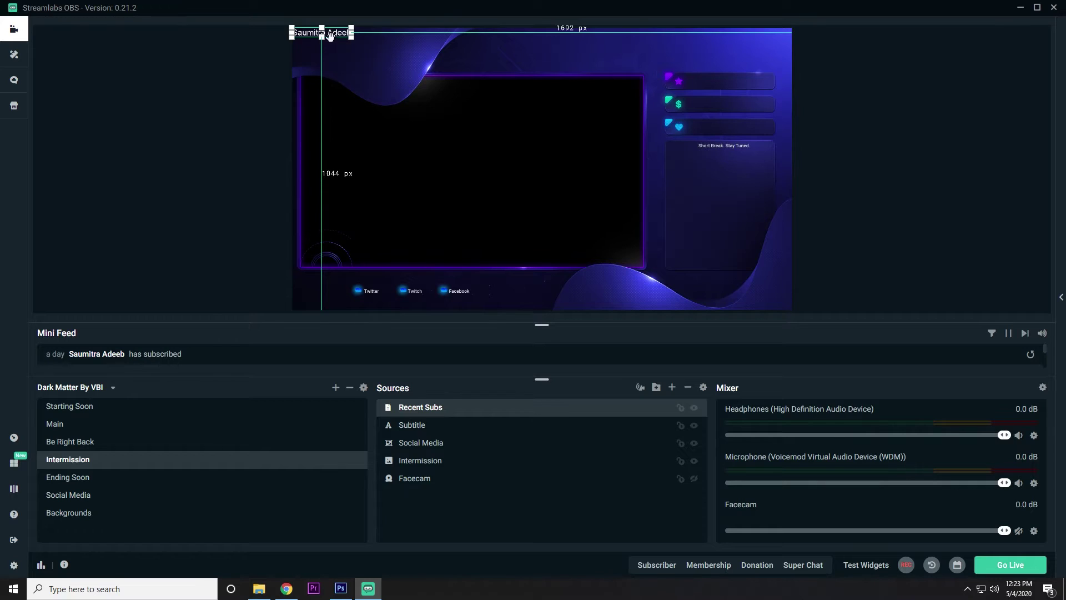
pyautogui.moveTo(332, 33); pyautogui.dragTo(730, 81)
pyautogui.click(927, 143)
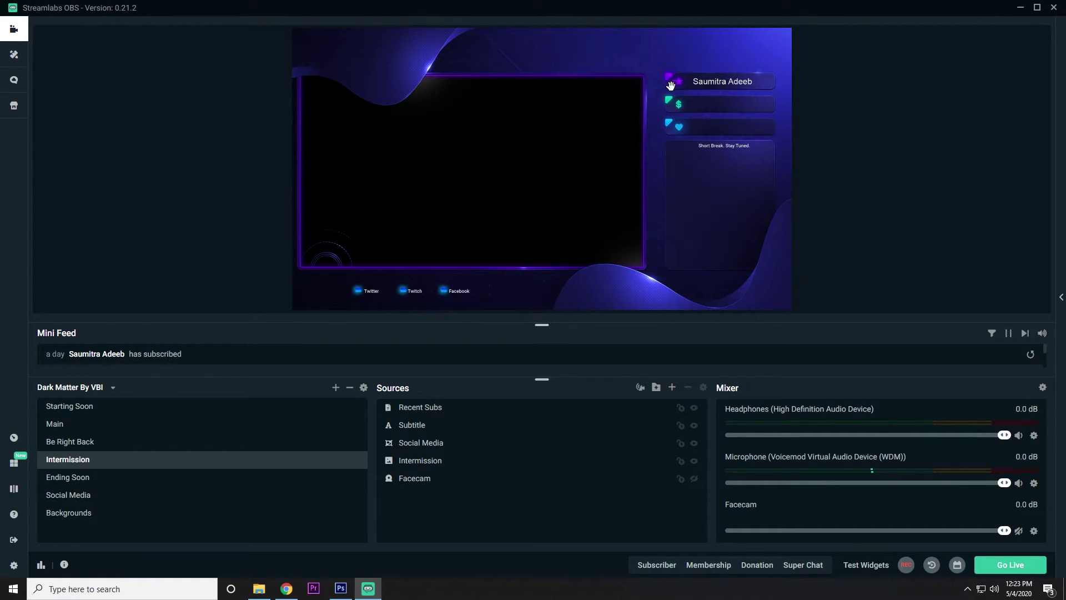
# - Add a Scroll filter to the Recent Subs source
pyautogui.rightClick(442, 409)
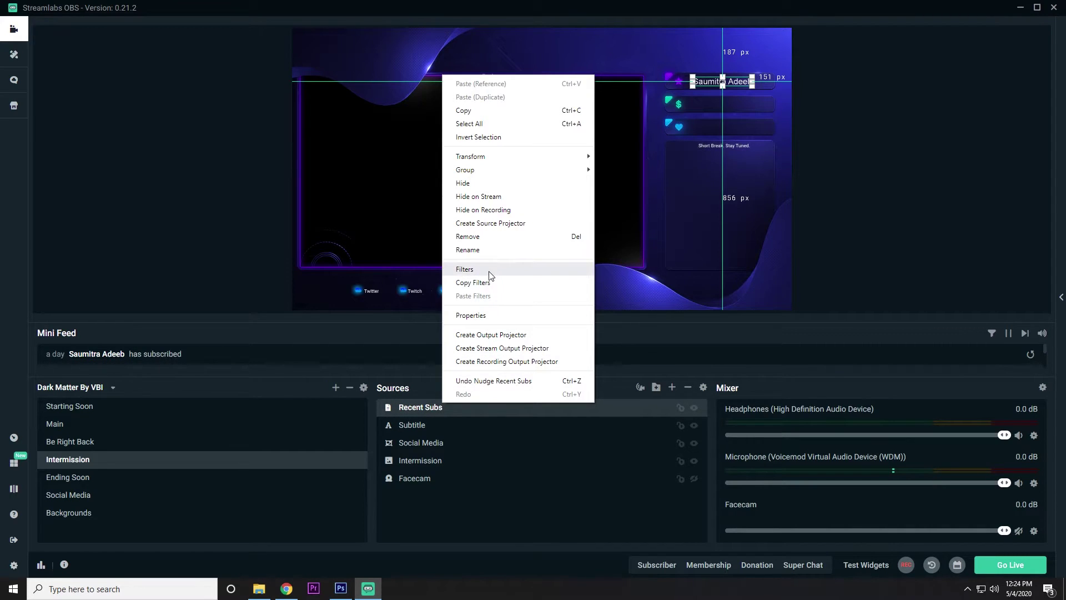
pyautogui.click(490, 271)
pyautogui.click(323, 246)
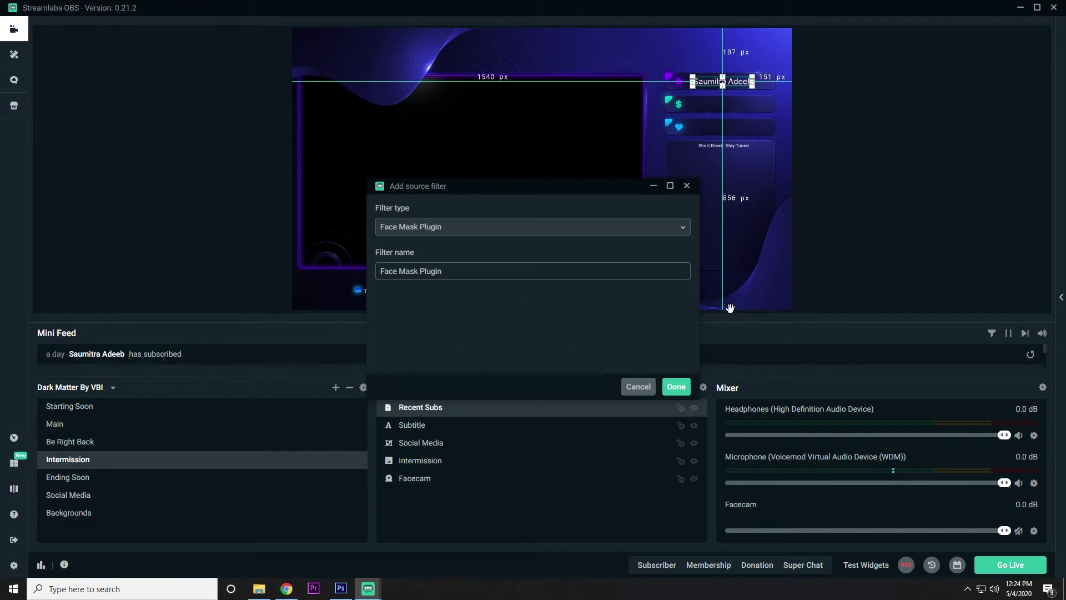
pyautogui.click(412, 227)
pyautogui.click(417, 330)
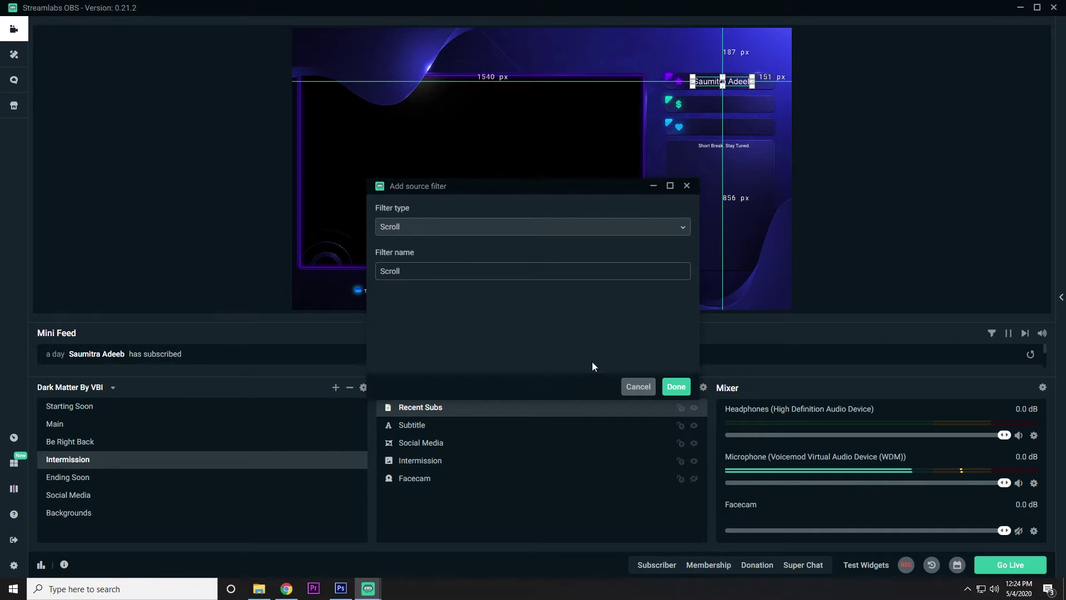
pyautogui.click(675, 387)
# - Set the Scroll filter's Horizontal Speed to 20 and finish the filter settings
pyautogui.moveTo(512, 78); pyautogui.dragTo(348, 78)
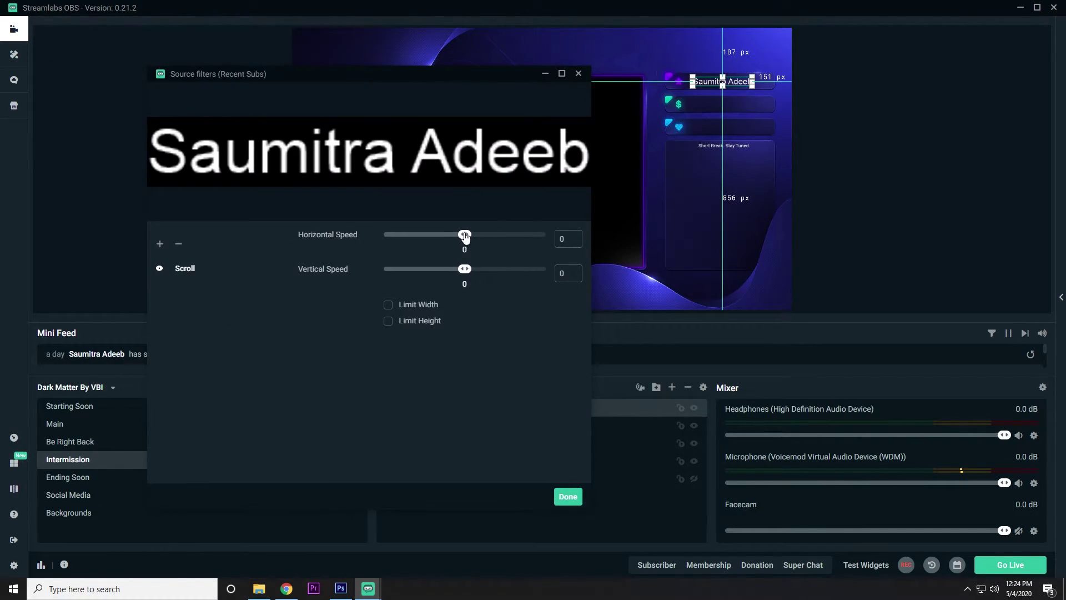
pyautogui.moveTo(464, 235); pyautogui.dragTo(468, 235)
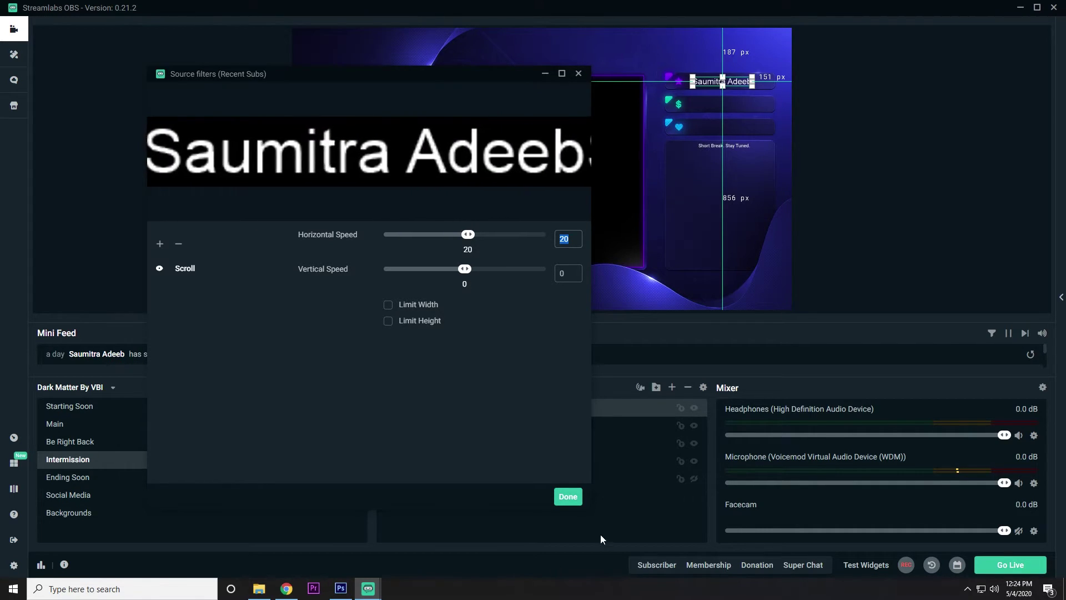
pyautogui.click(568, 497)
pyautogui.click(901, 174)
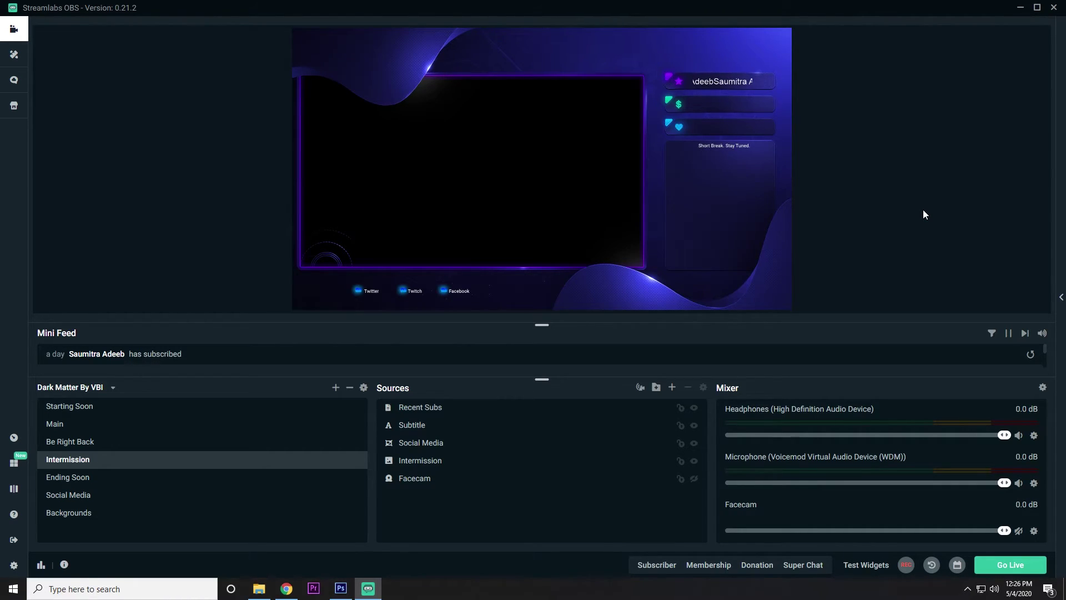
# - Enable Limit Width in the Recent Subs Scroll filter and try a width of 100
pyautogui.rightClick(421, 408)
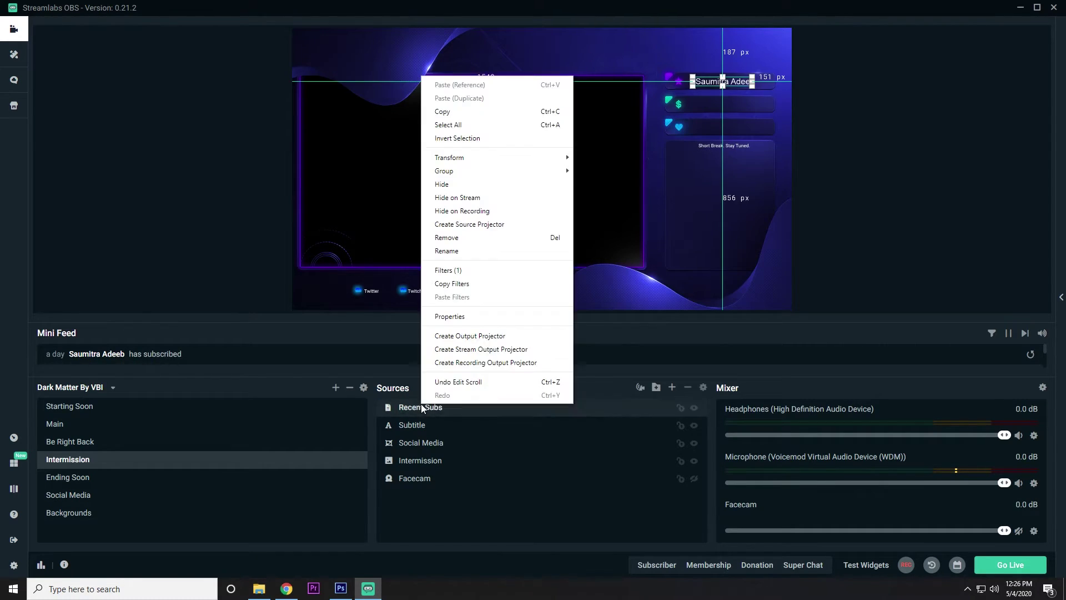
pyautogui.click(472, 272)
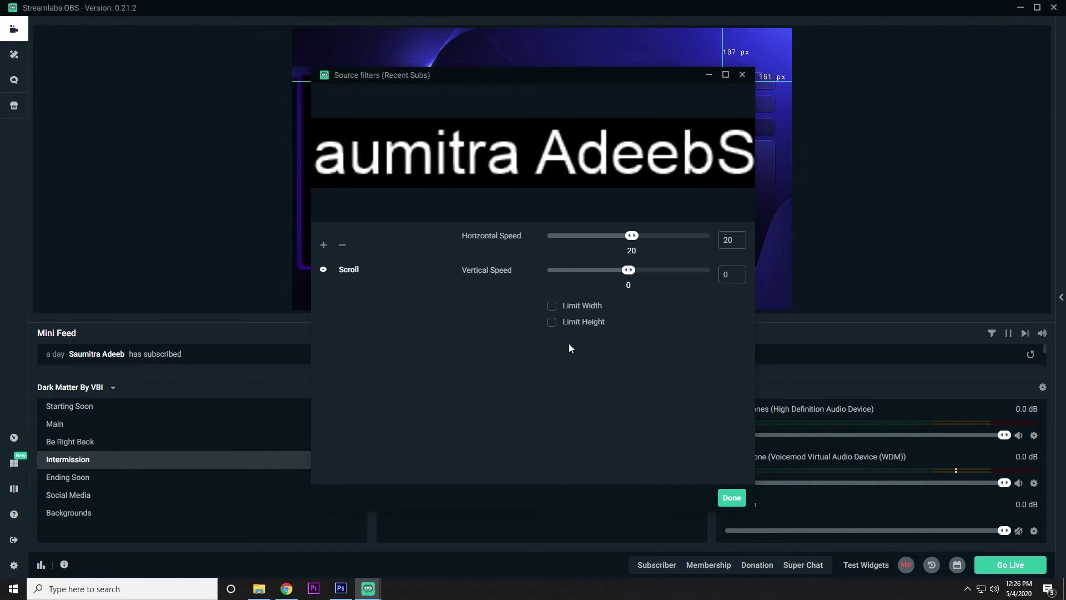
pyautogui.click(552, 306)
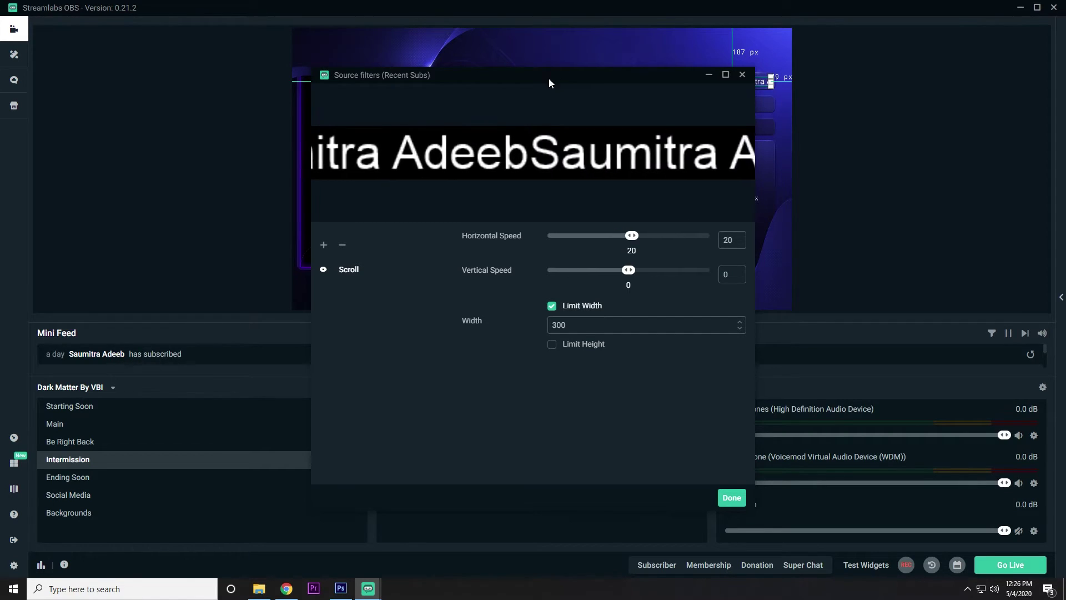
pyautogui.moveTo(556, 78); pyautogui.dragTo(304, 65)
pyautogui.doubleClick(331, 319)
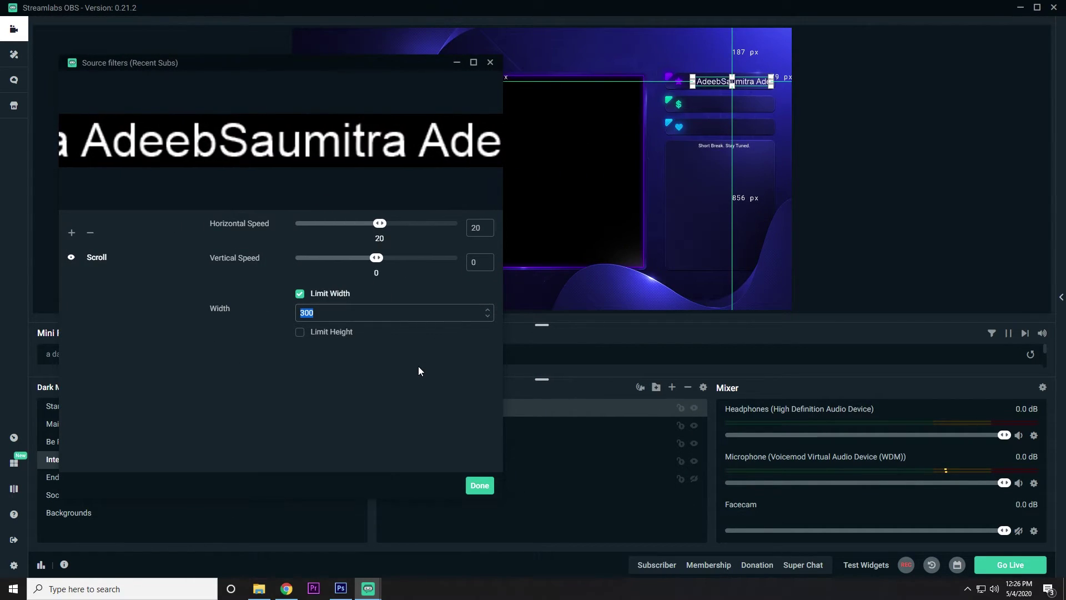
pyautogui.write('100')
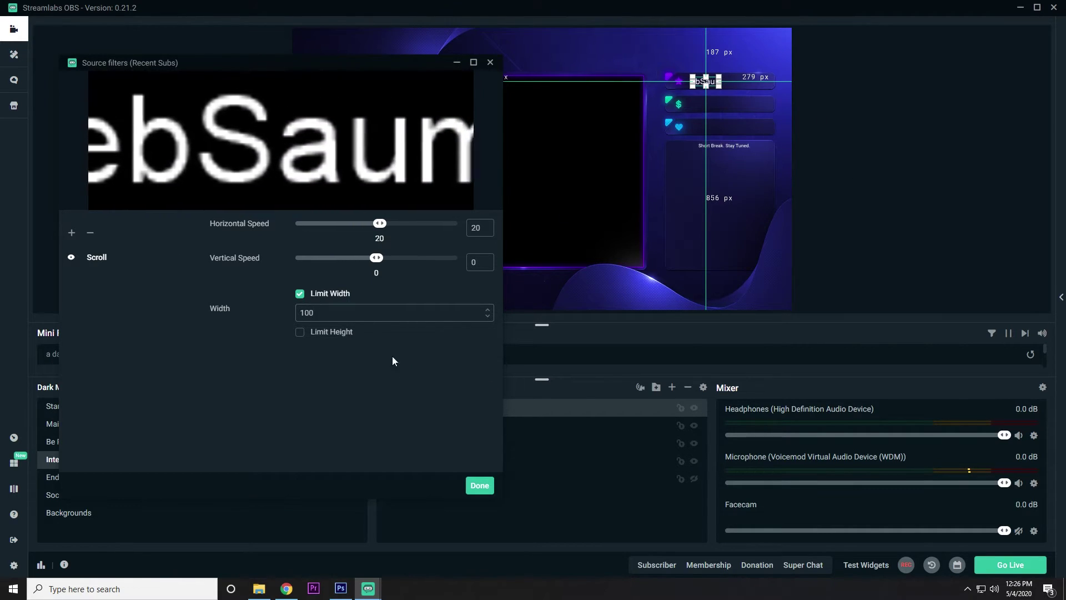
# - Set the Scroll filter's width to 350 and move the label to about 1507 px from the canvas's left edge
pyautogui.doubleClick(361, 311)
pyautogui.write('350')
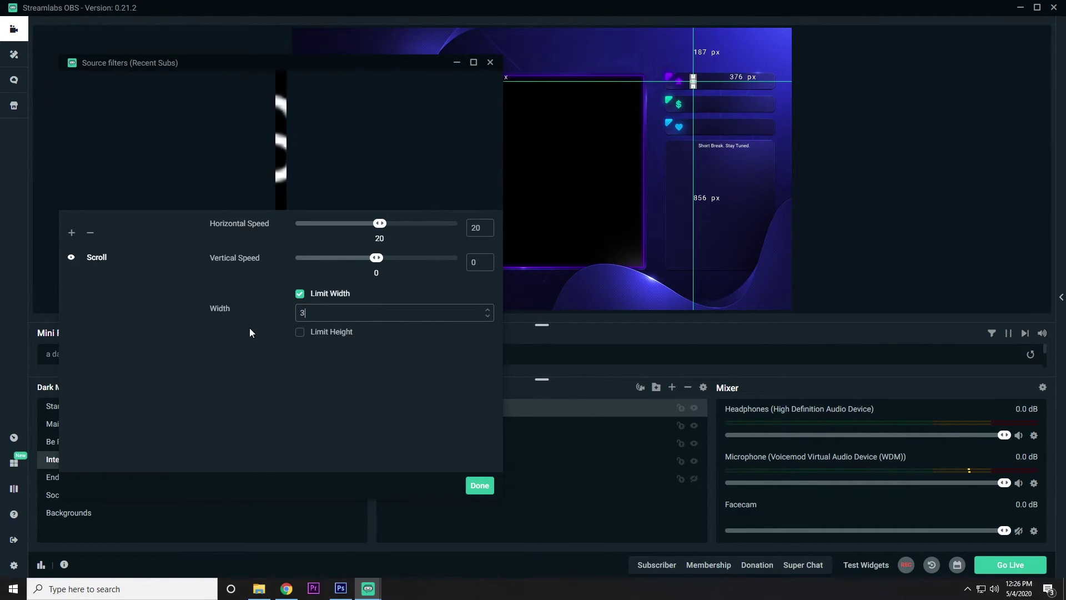
pyautogui.click(480, 485)
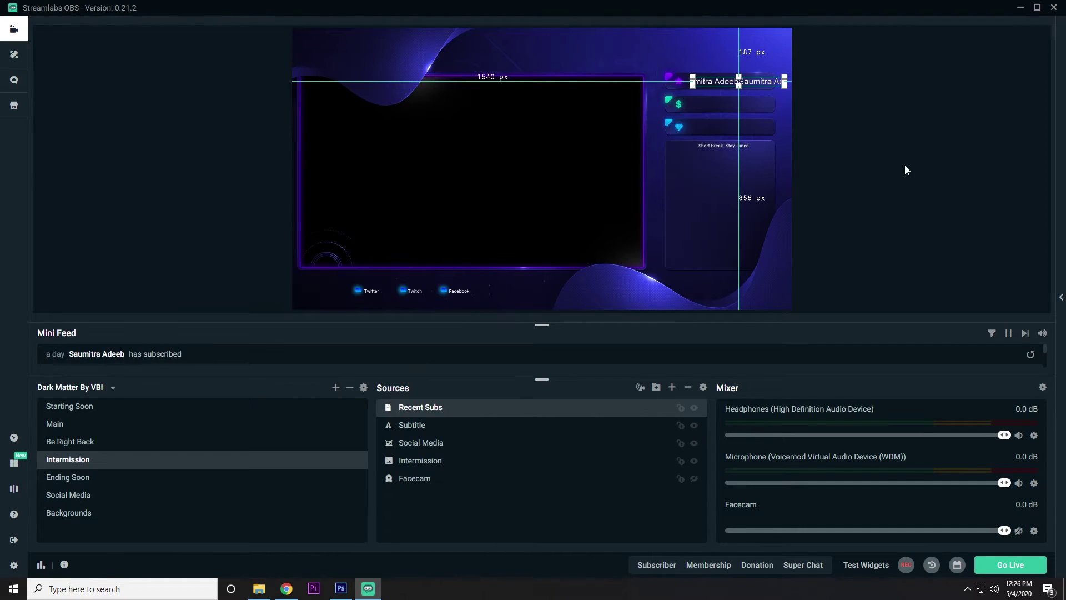
pyautogui.click(904, 169)
pyautogui.moveTo(774, 75); pyautogui.dragTo(748, 78)
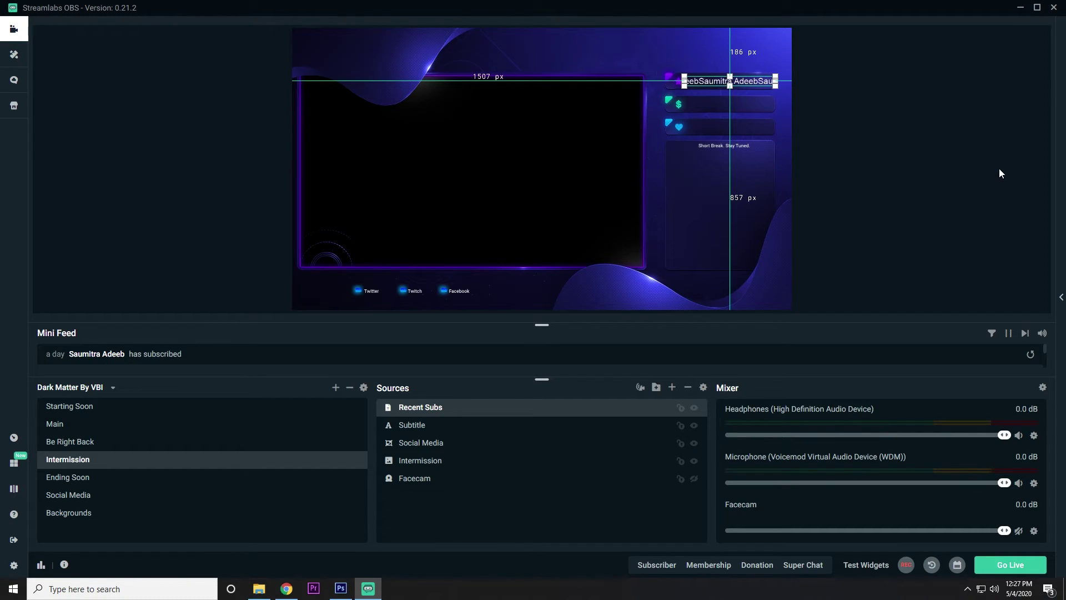
# - Reduce the Recent Subs Scroll filter's limited width to 320
pyautogui.rightClick(444, 408)
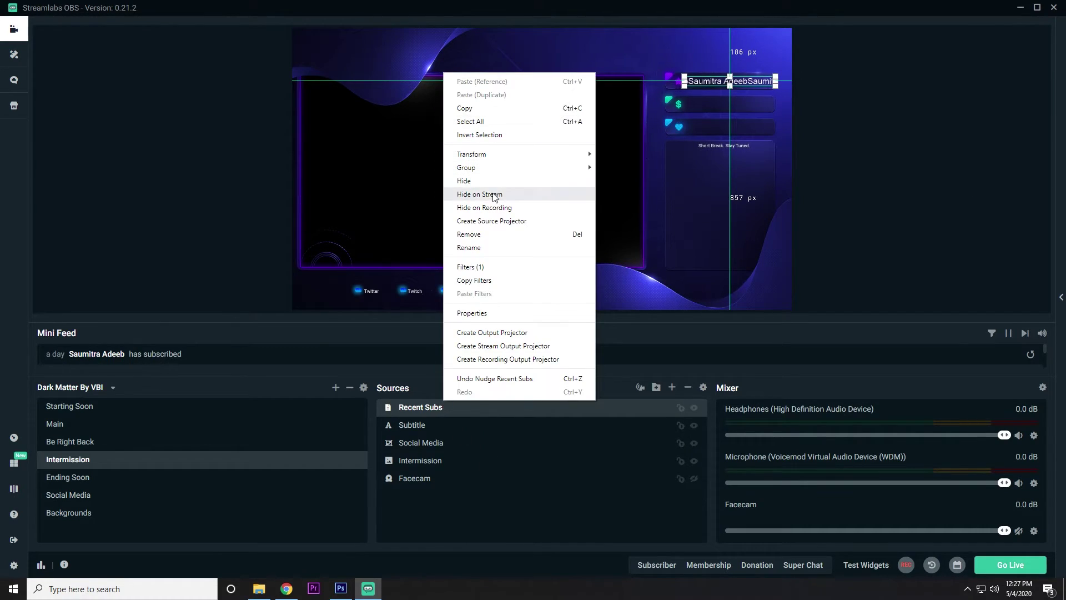
pyautogui.click(488, 267)
pyautogui.doubleClick(624, 326)
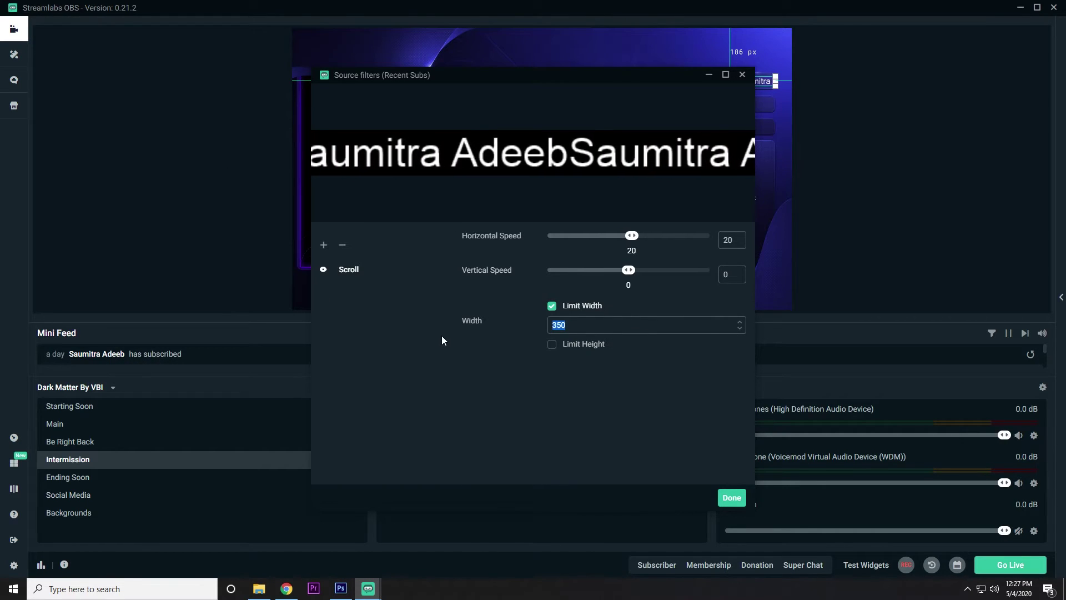
pyautogui.write('320')
pyautogui.click(731, 498)
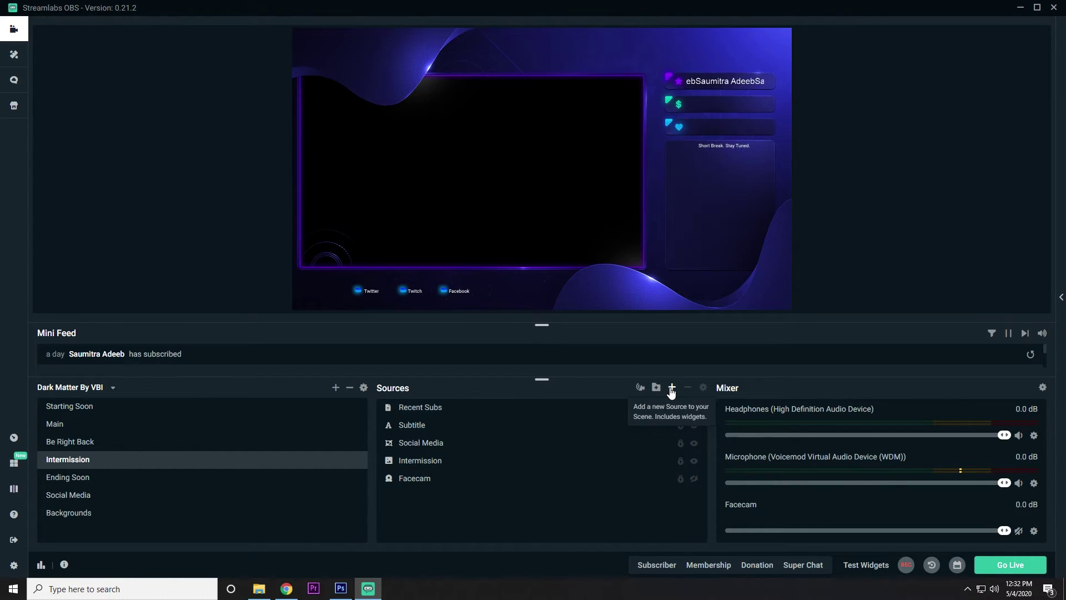
# - Add a Chatbox widget source named Chat Box to the Intermission scene
pyautogui.click(671, 388)
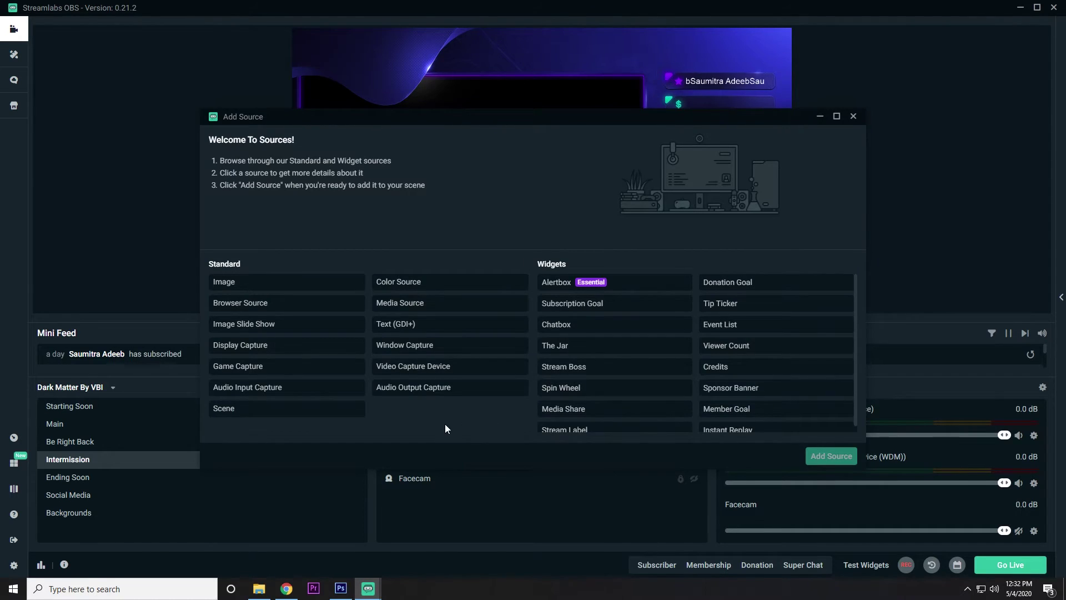
pyautogui.click(571, 327)
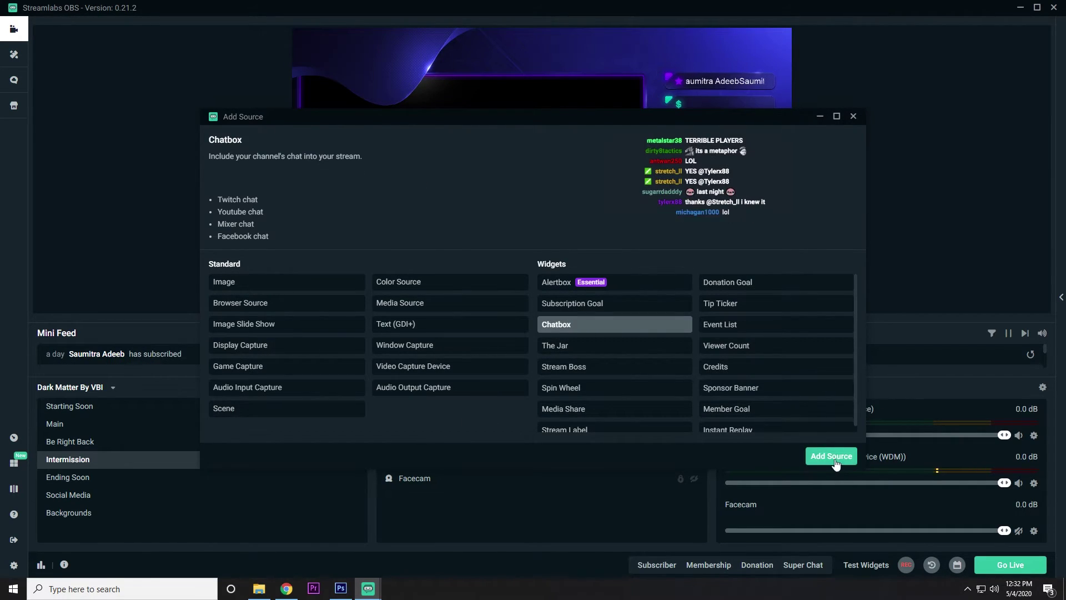
pyautogui.click(832, 456)
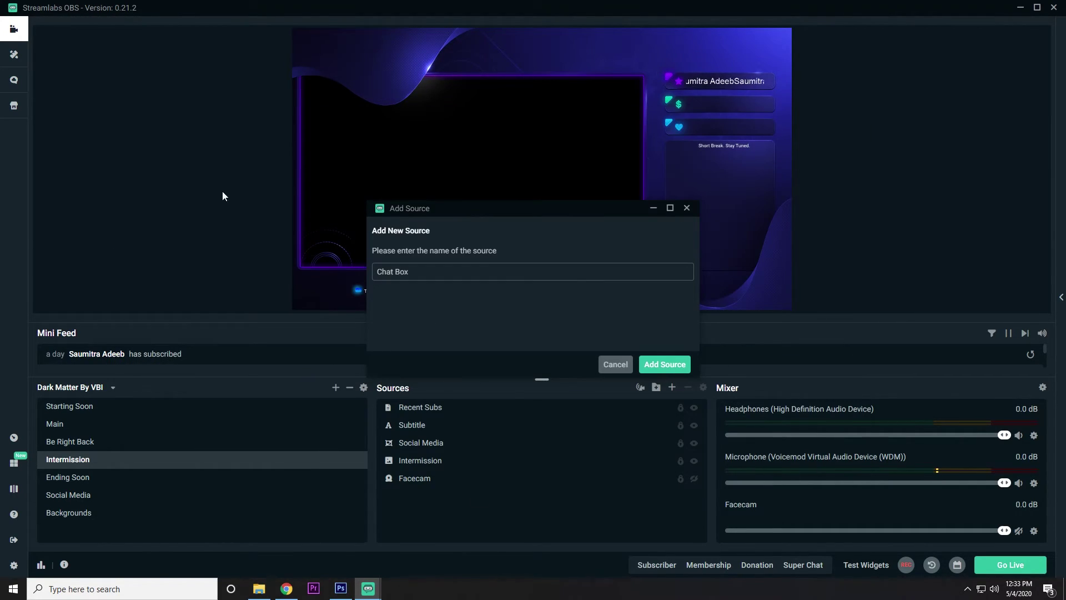
pyautogui.click(656, 369)
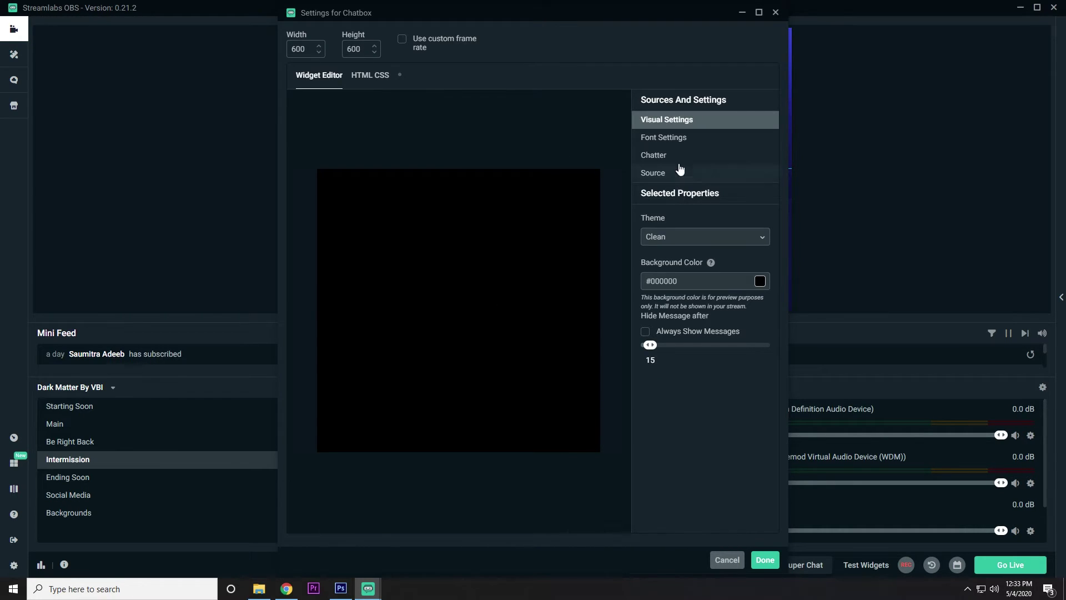
# - Try light green #B8E986 and red #D0021B as the chatbox's text color in its font settings
pyautogui.click(673, 137)
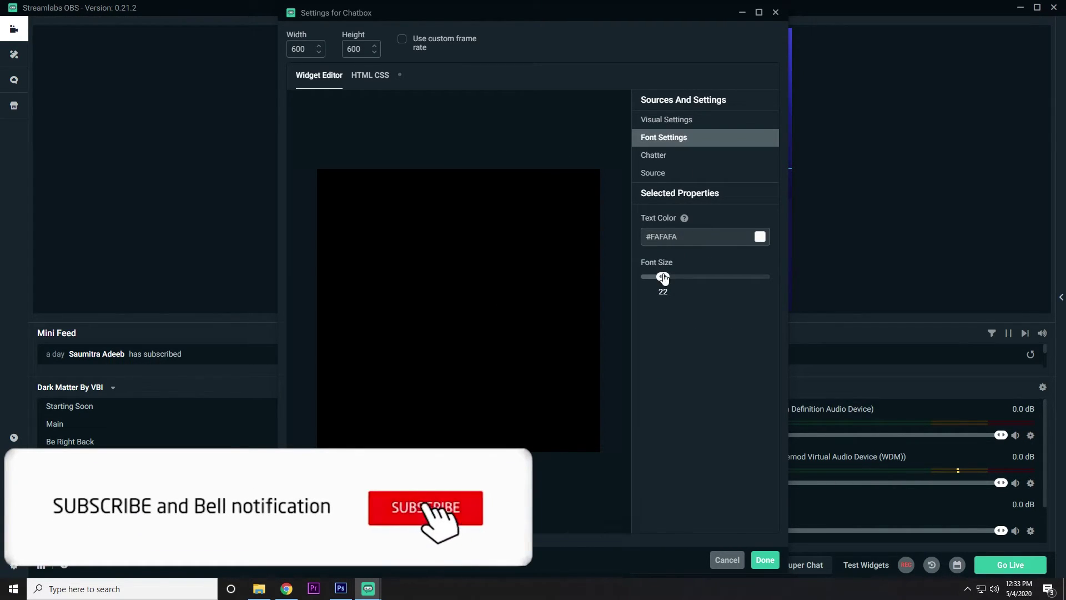
pyautogui.click(762, 239)
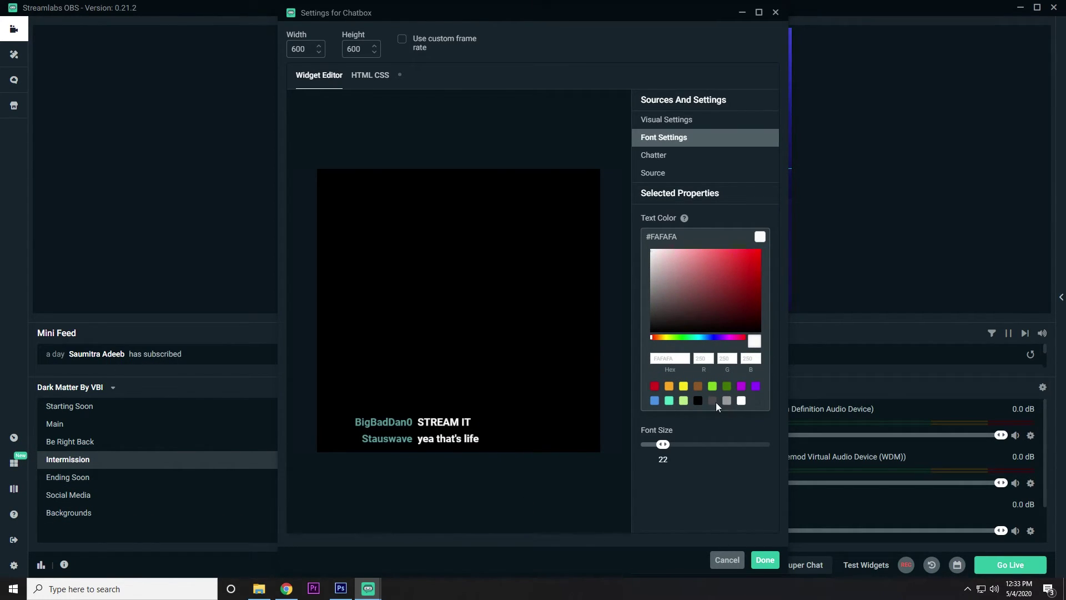
pyautogui.click(683, 401)
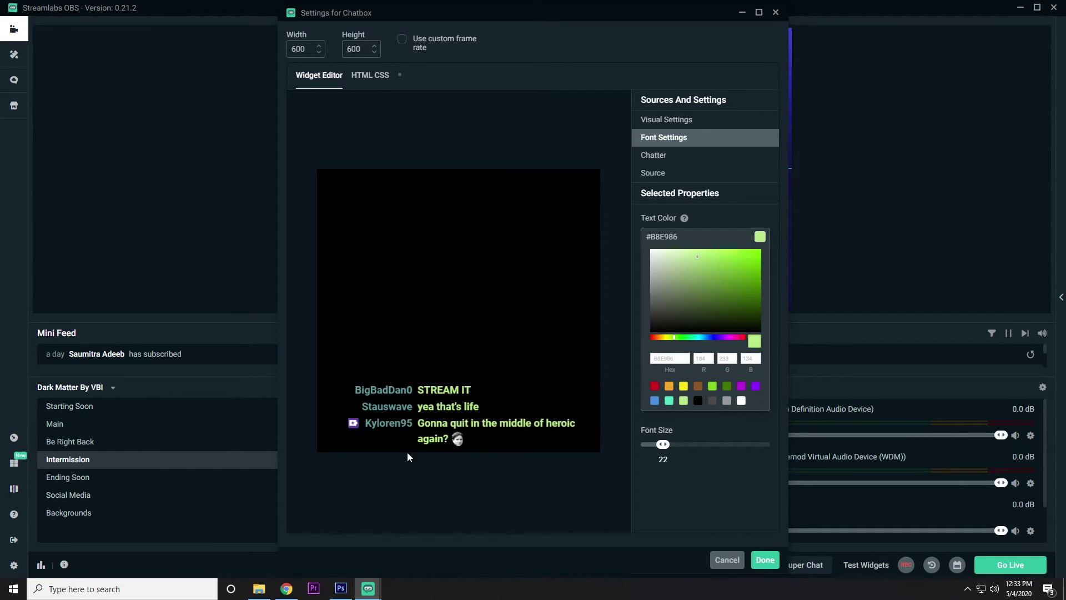
pyautogui.click(655, 387)
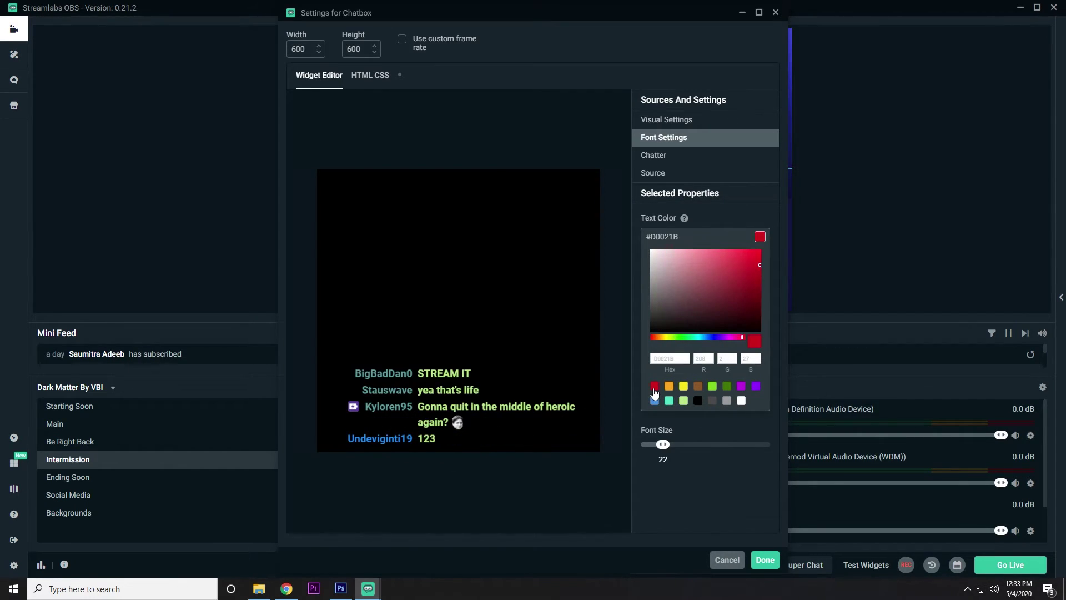
# - Try the Boxed, Twitch and Old School themes for the chatbox in its visual settings
pyautogui.click(667, 238)
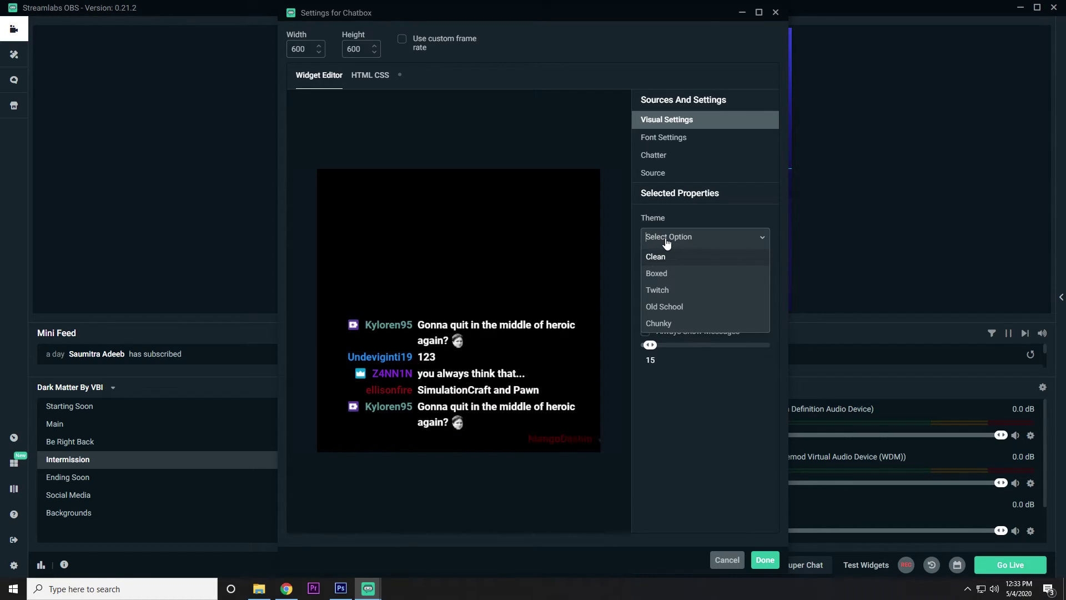
pyautogui.click(675, 273)
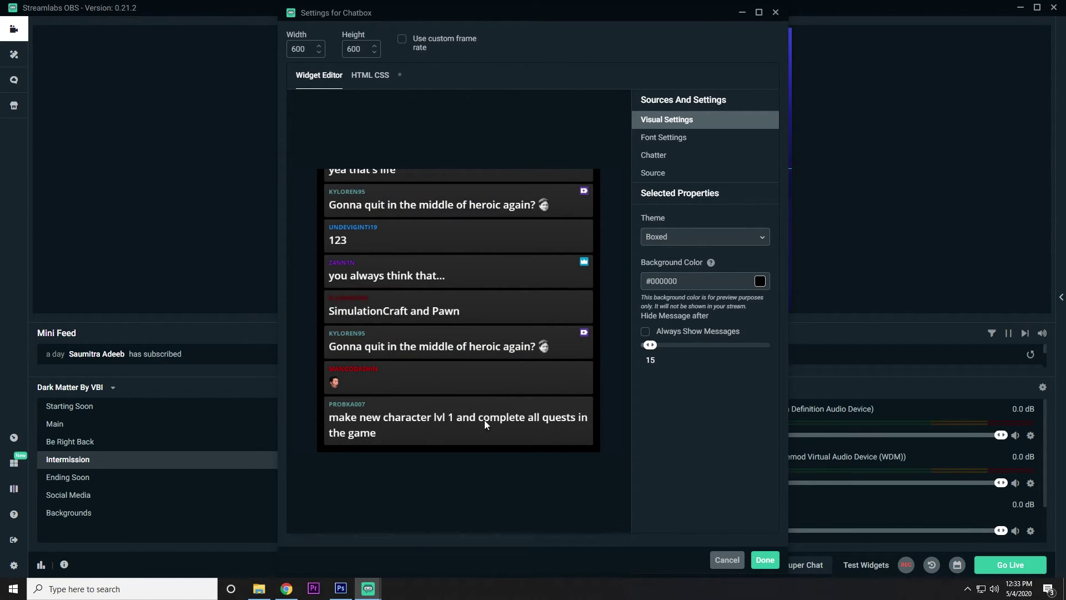
pyautogui.click(702, 245)
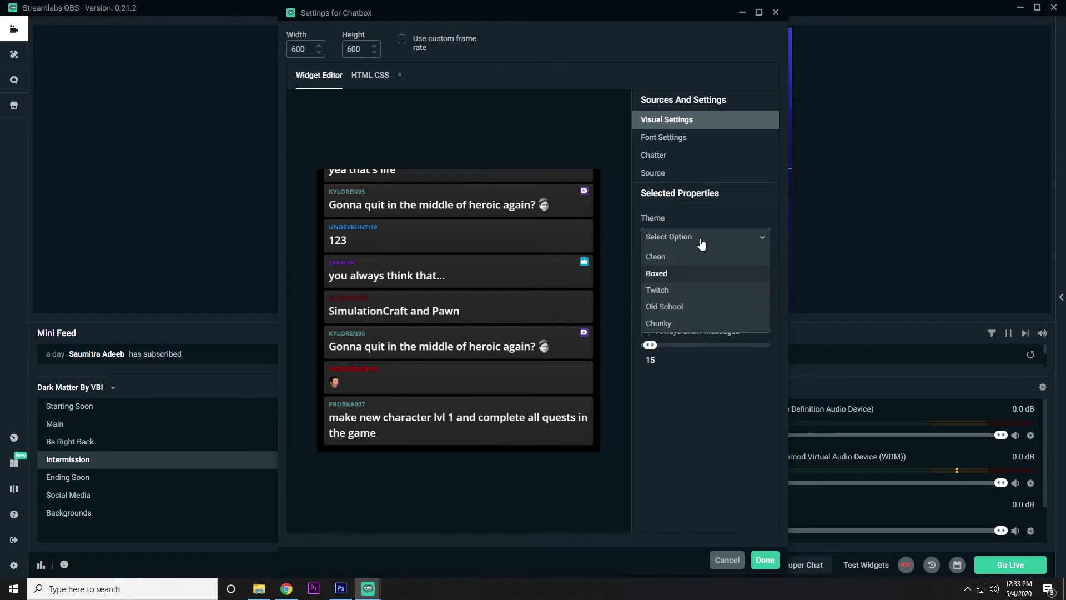
pyautogui.click(666, 290)
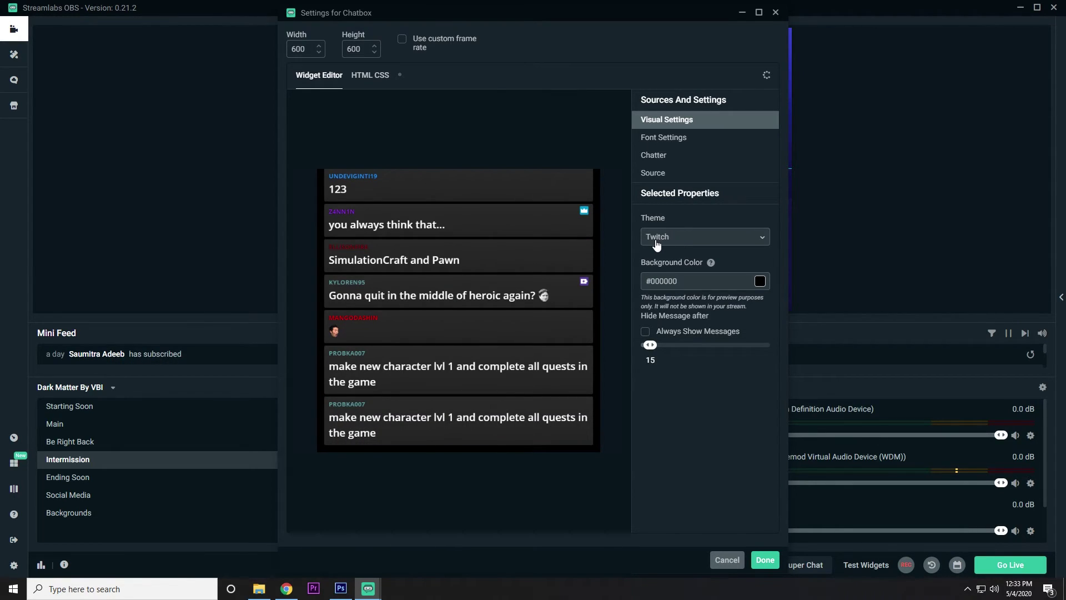
pyautogui.click(655, 239)
pyautogui.click(673, 307)
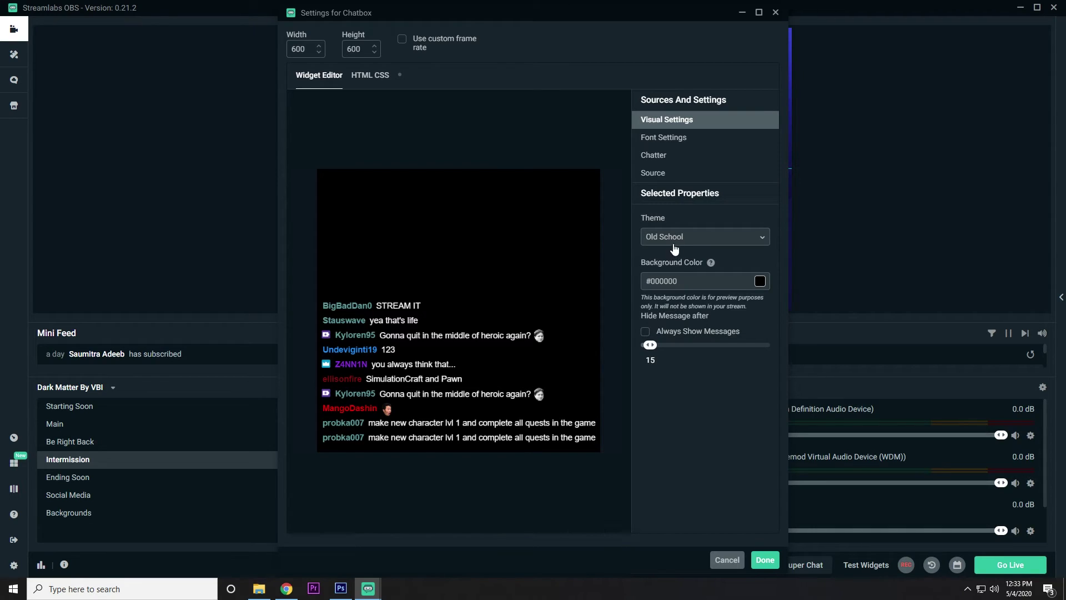
# - Try the Chunky theme, settle on Boxed for the chatbox and finish its settings
pyautogui.click(678, 237)
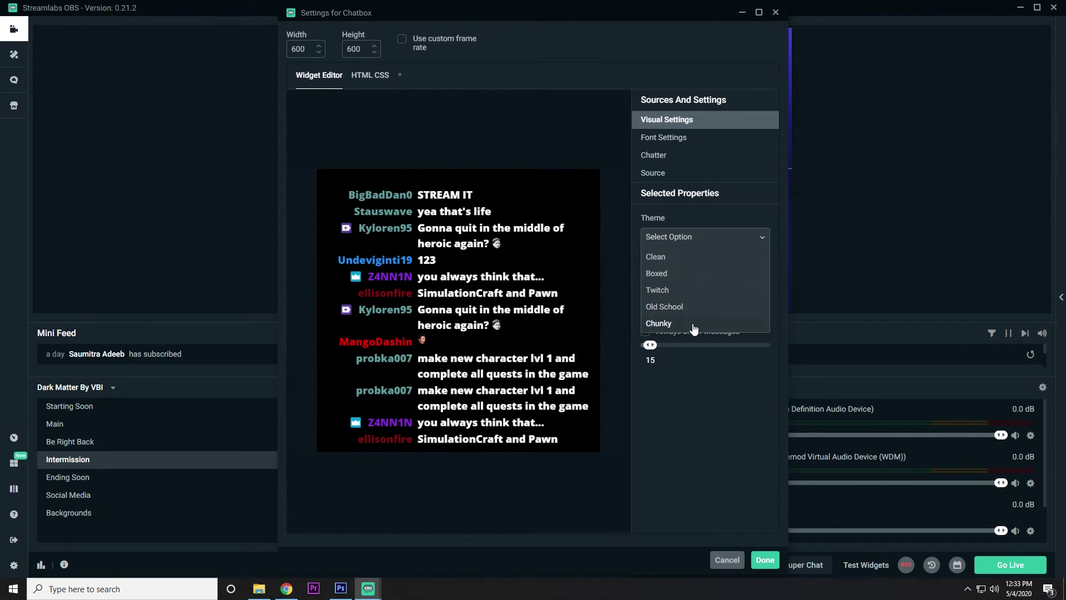
pyautogui.click(685, 275)
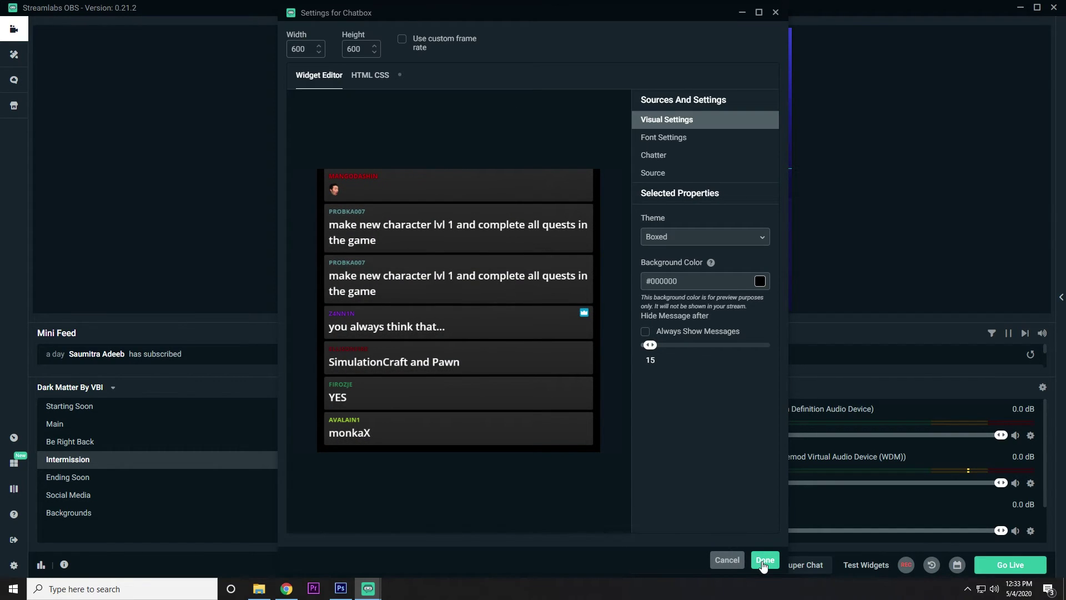
pyautogui.click(764, 559)
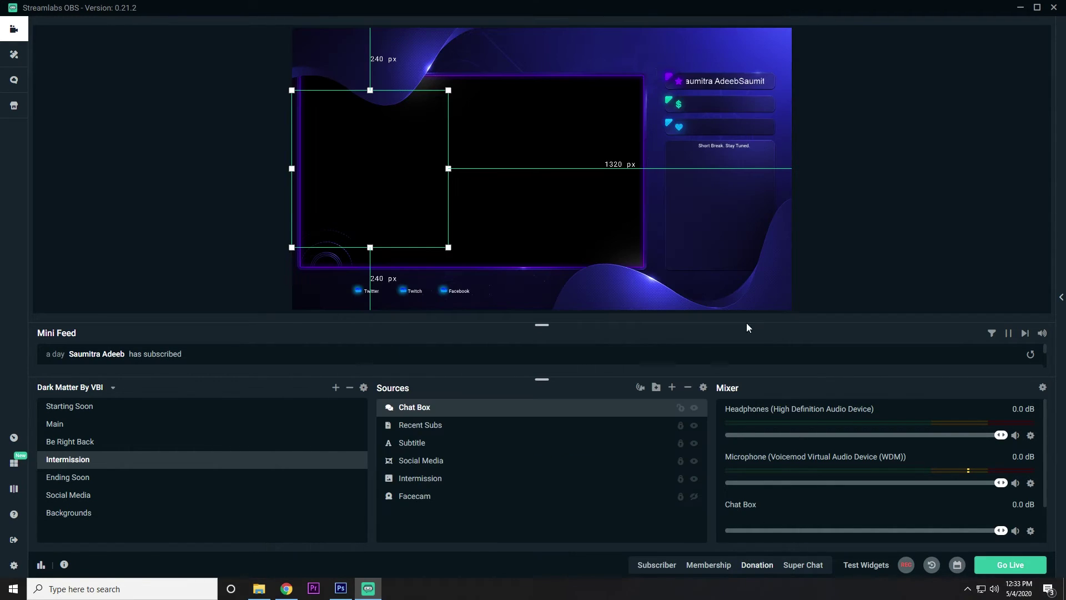
# - Shrink the Chat Box to about 404 px square and place it in the panel below the "Short Break. Stay Tuned." text
pyautogui.click(414, 415)
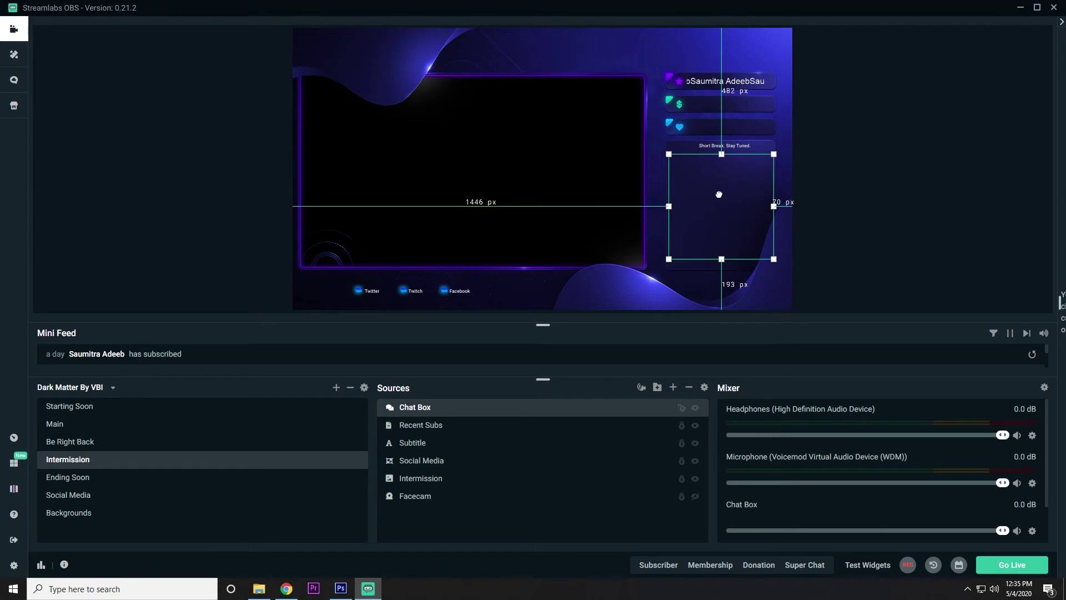
pyautogui.click(859, 247)
pyautogui.click(743, 221)
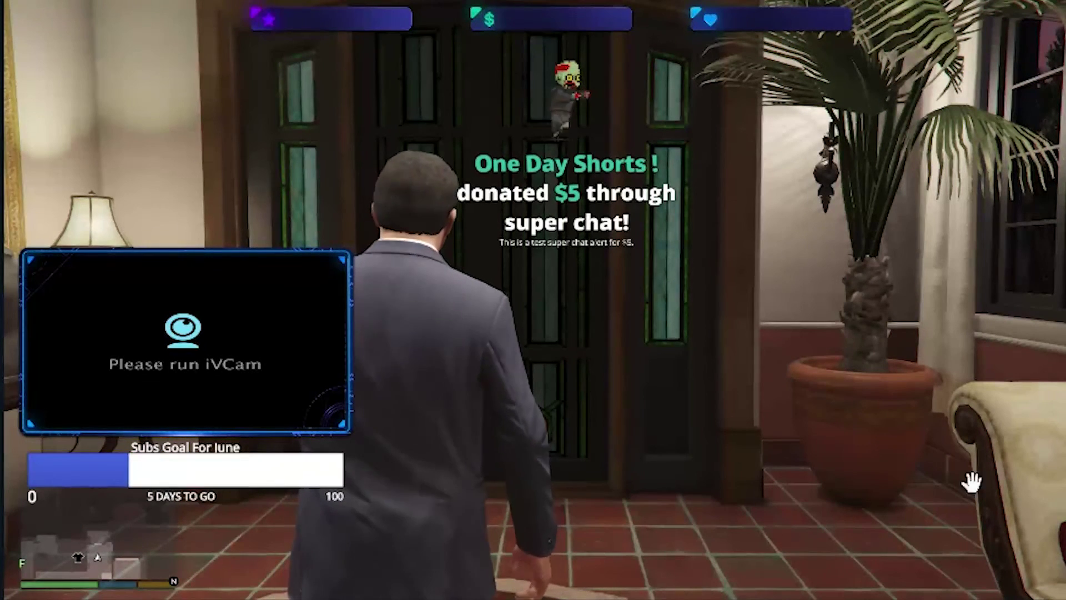
pyautogui.press('v')
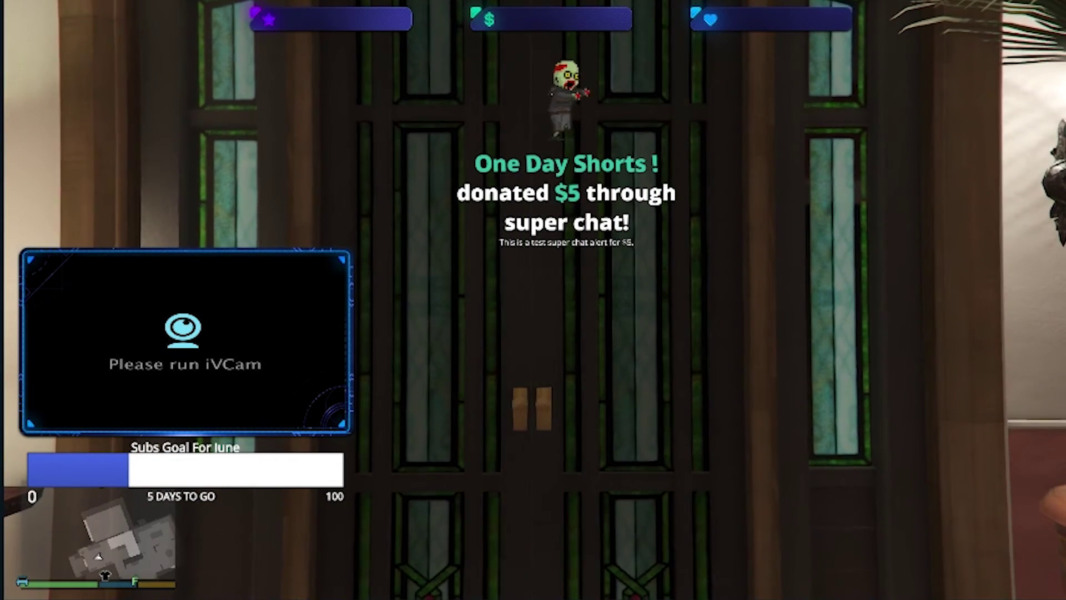